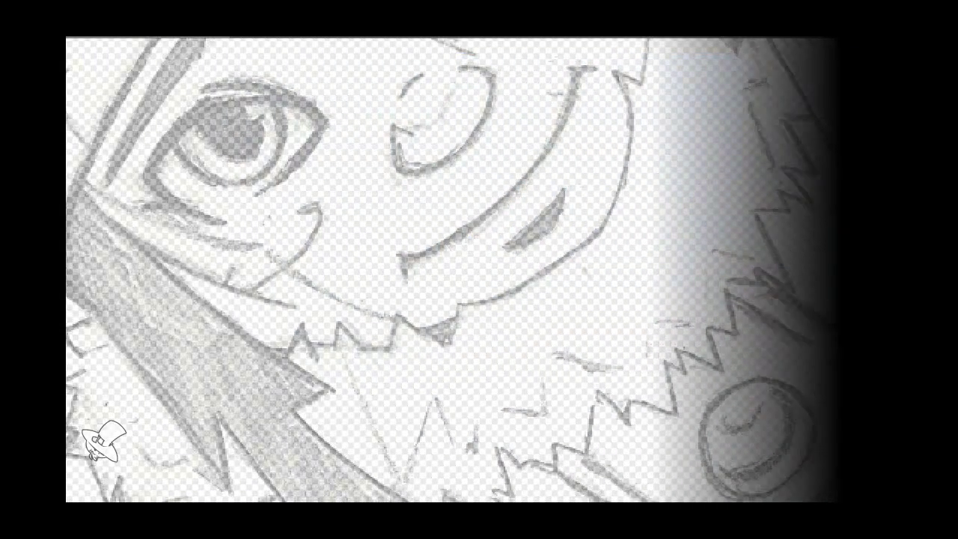
Ink the face contour and the first eye's outline, right side and upper lid
left_click_drag(618, 78, 607, 210)
left_click_drag(459, 310, 604, 228)
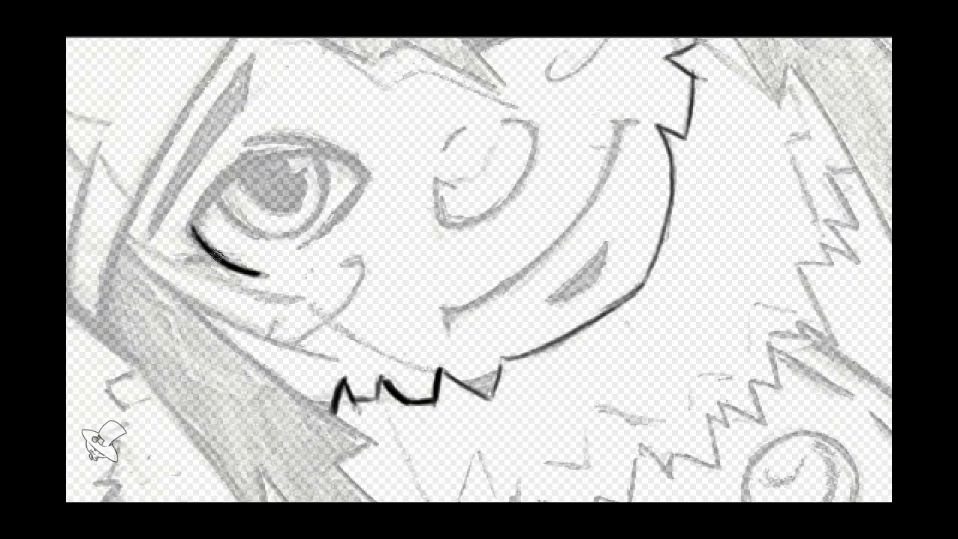
mouse_move(252, 266)
left_mouse_down()
mouse_move(239, 166)
mouse_move(337, 157)
left_mouse_up()
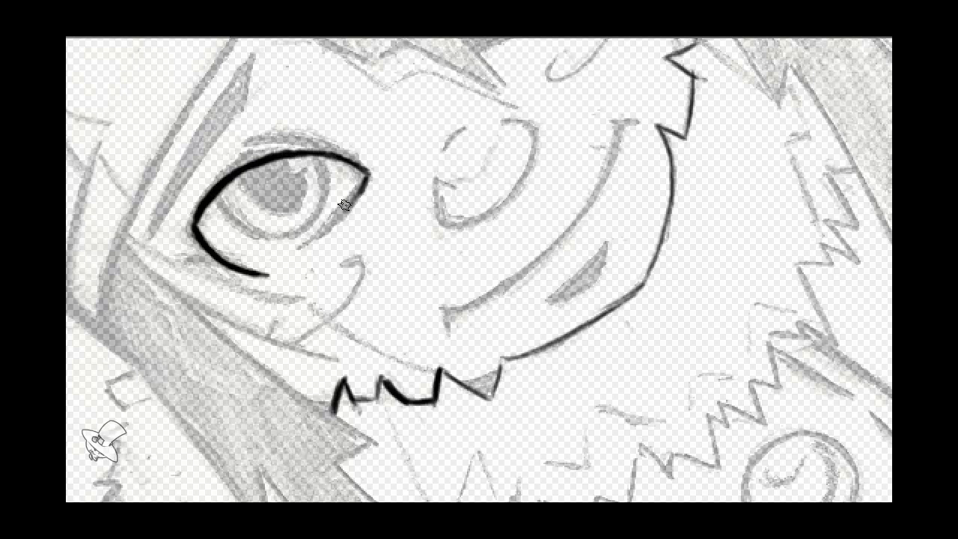
left_click_drag(318, 247, 363, 182)
left_click_drag(329, 147, 235, 155)
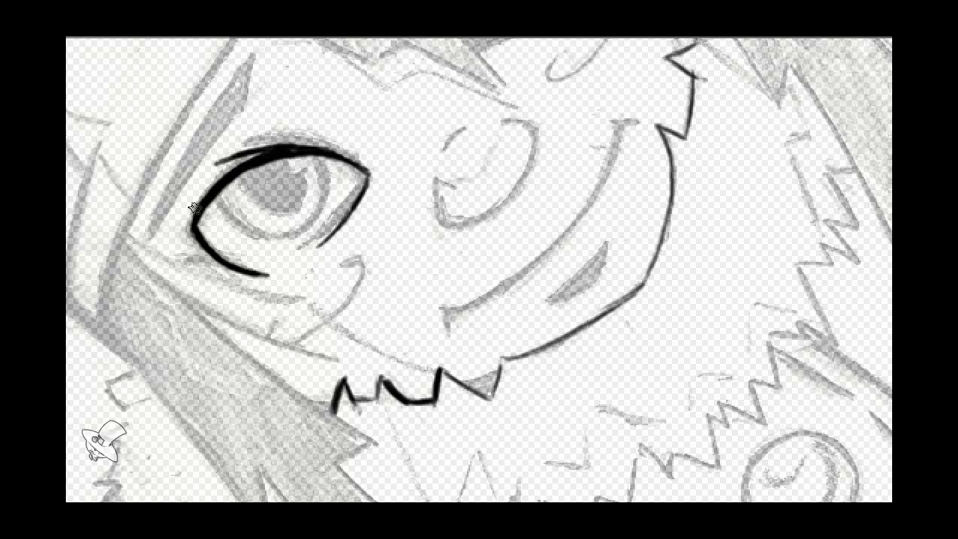
Ink the iris outline, the pupil circle and the nose outline
left_click_drag(213, 259, 352, 210)
mouse_move(367, 149)
left_mouse_down()
mouse_move(442, 187)
mouse_move(462, 127)
left_mouse_up()
mouse_move(355, 155)
left_mouse_down()
mouse_move(437, 131)
mouse_move(424, 133)
left_mouse_up()
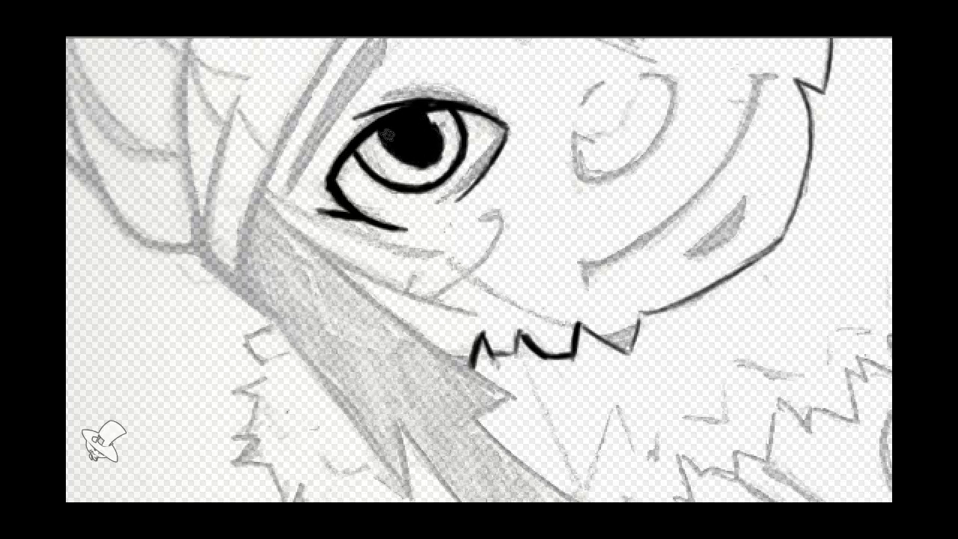
mouse_move(558, 209)
left_mouse_down()
mouse_move(577, 231)
mouse_move(650, 160)
left_mouse_up()
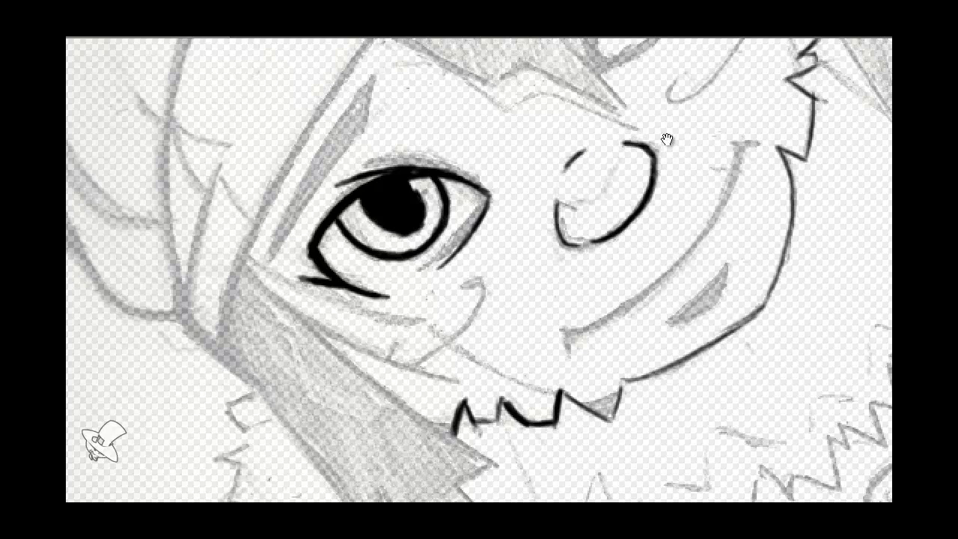
Ink the upper eye's left outline and redraw its right edge more cleanly
left_click_drag(667, 140, 520, 335)
left_click_drag(423, 158, 449, 251)
mouse_move(438, 213)
left_mouse_down()
mouse_move(447, 251)
mouse_move(509, 76)
mouse_move(532, 69)
left_mouse_up()
left_click_drag(554, 105, 557, 169)
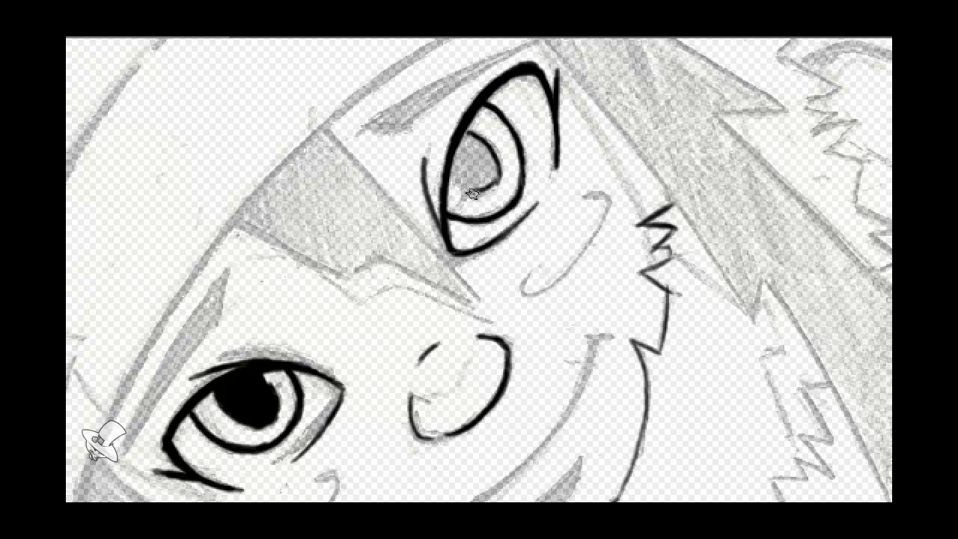
Fill the upper pupil black and ink the triangle's edges between the eyes
left_click_drag(477, 173, 490, 165)
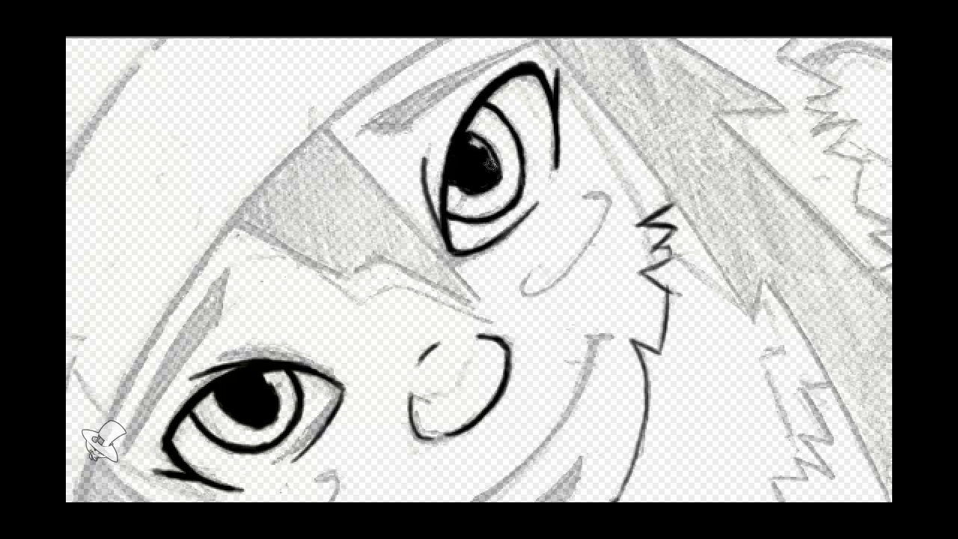
scroll(484, 152, "down", 2)
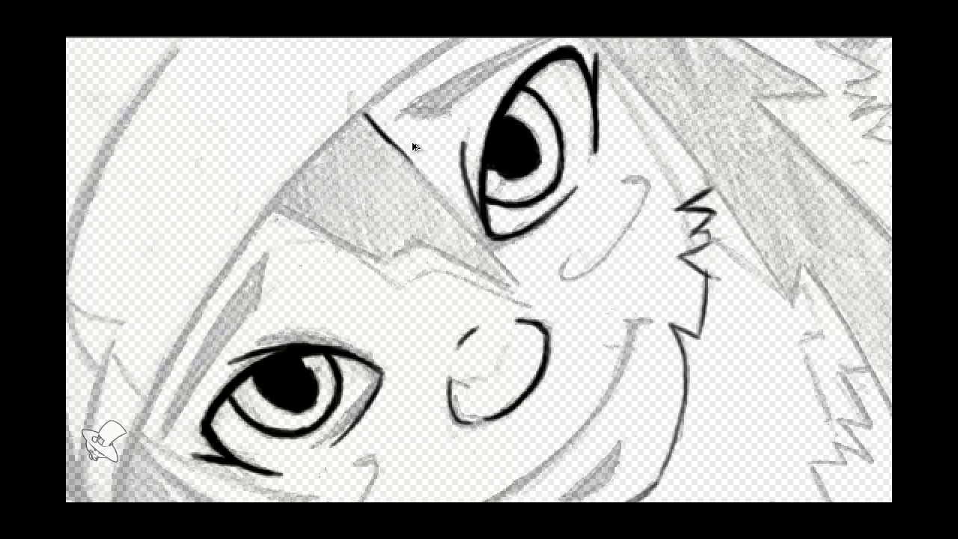
mouse_move(413, 146)
left_mouse_down()
mouse_move(524, 293)
mouse_move(423, 247)
left_mouse_up()
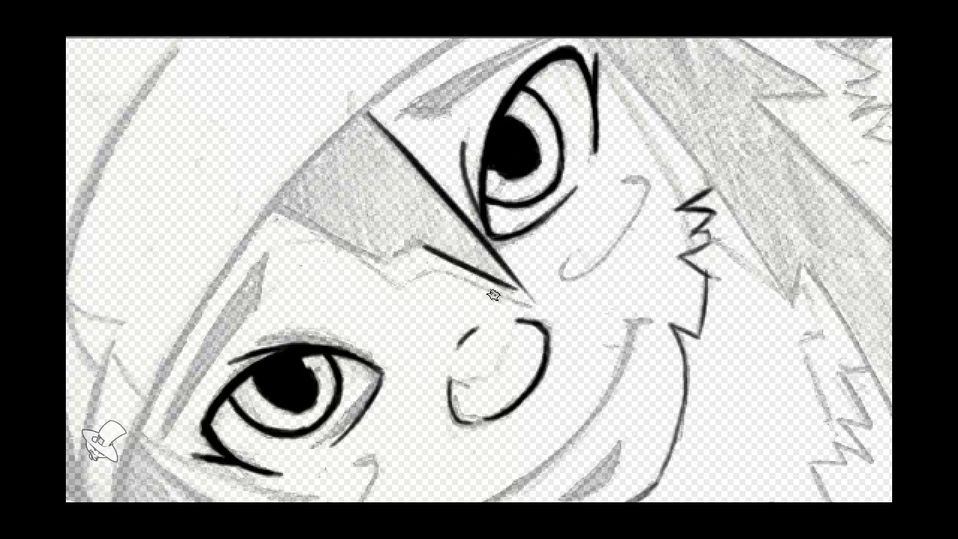
left_click_drag(274, 215, 379, 259)
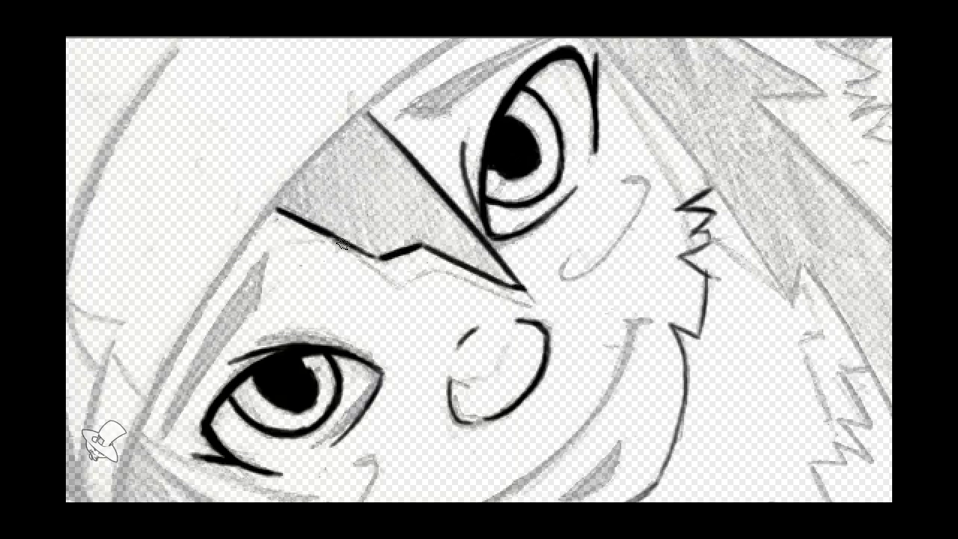
scroll(295, 224, "up", 2)
left_click_drag(292, 235, 404, 120)
key("ctrl+z")
left_click_drag(273, 258, 435, 97)
scroll(435, 98, "up", 2)
left_click_drag(362, 174, 468, 101)
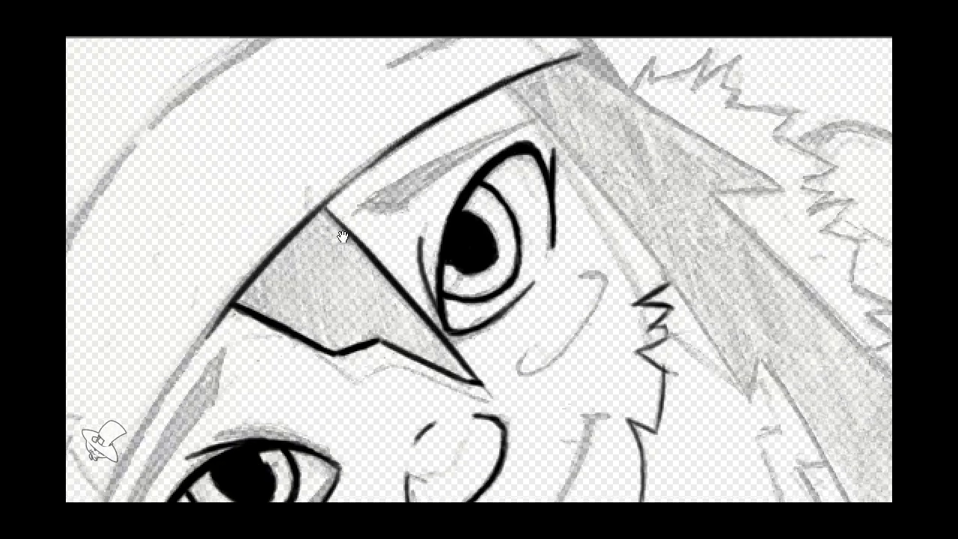
Ink the long upper curve and the lower lines of the hat brim
left_click_drag(300, 374, 483, 116)
left_click_drag(255, 371, 412, 45)
left_click_drag(412, 133, 364, 249)
mouse_move(254, 386)
left_mouse_down()
mouse_move(284, 314)
mouse_move(357, 217)
mouse_move(215, 436)
left_mouse_up()
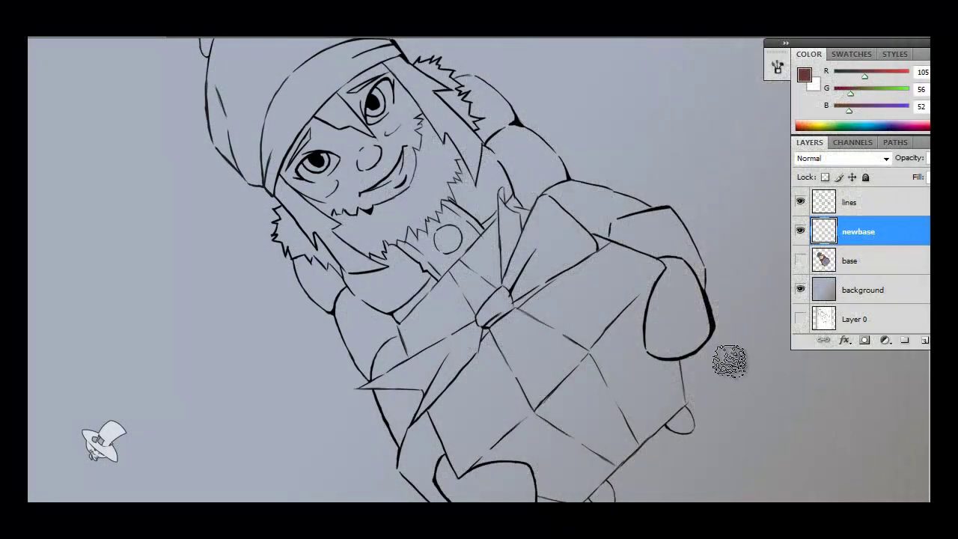
Paint the coat red-brown and the beard and fur light beige
mouse_move(385, 284)
left_mouse_down()
mouse_move(352, 359)
mouse_move(450, 247)
mouse_move(517, 127)
mouse_move(621, 222)
mouse_move(329, 300)
mouse_move(389, 419)
mouse_move(345, 254)
mouse_move(468, 93)
mouse_move(449, 217)
left_mouse_up()
left_click_drag(330, 292, 390, 420)
left_click_drag(465, 239, 569, 164)
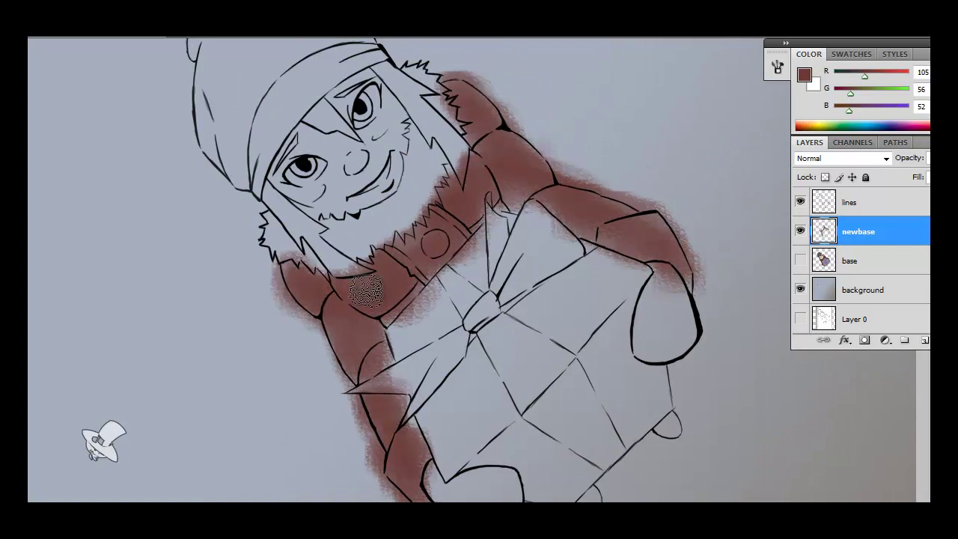
left_click(804, 74)
left_click(574, 183)
left_click(844, 150)
mouse_move(360, 225)
left_mouse_down()
mouse_move(457, 135)
mouse_move(419, 183)
left_mouse_up()
mouse_move(270, 217)
left_mouse_down()
mouse_move(316, 247)
mouse_move(277, 214)
mouse_move(321, 218)
mouse_move(327, 247)
left_mouse_up()
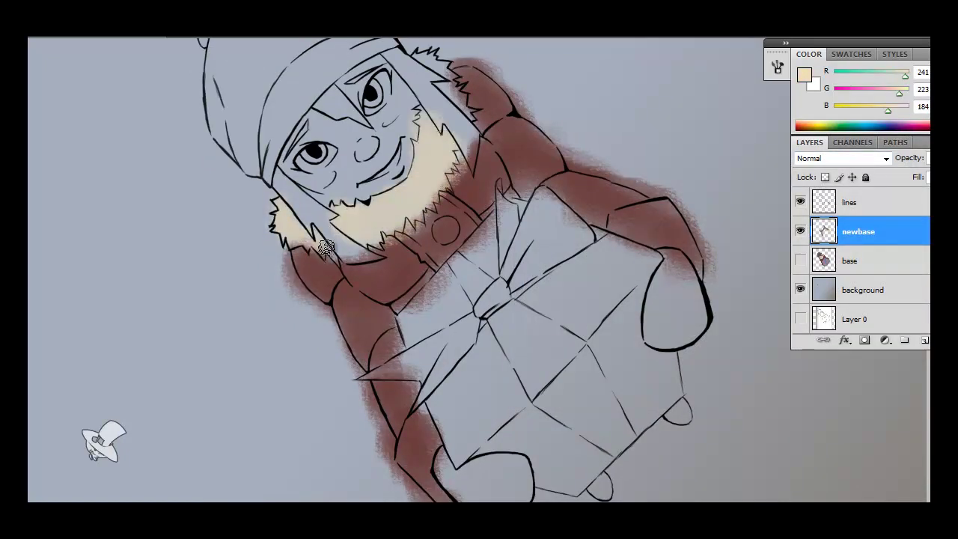
Pick a light grey, then a brown-grey tan, and paint both mittens tan
scroll(418, 152, "down", 2)
left_click(804, 74)
left_click(530, 212)
left_click(866, 158)
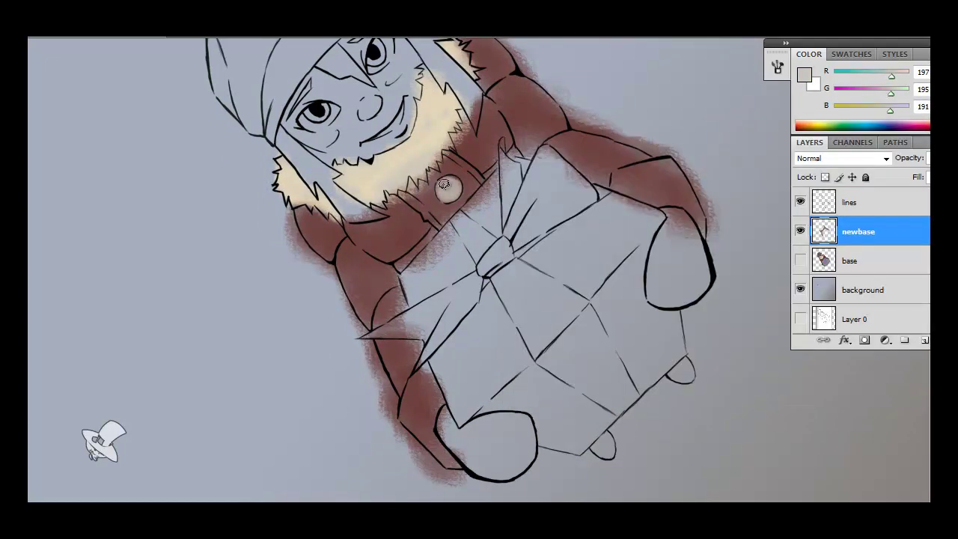
scroll(445, 184, "up", 3)
left_click(804, 74)
left_click(536, 271)
left_click(577, 261)
left_click(869, 158)
scroll(616, 271, "down", 2)
mouse_move(616, 271)
left_mouse_down()
mouse_move(580, 236)
mouse_move(602, 253)
left_mouse_up()
scroll(575, 235, "down", 3)
mouse_move(363, 337)
left_mouse_down()
mouse_move(342, 321)
mouse_move(353, 312)
left_mouse_up()
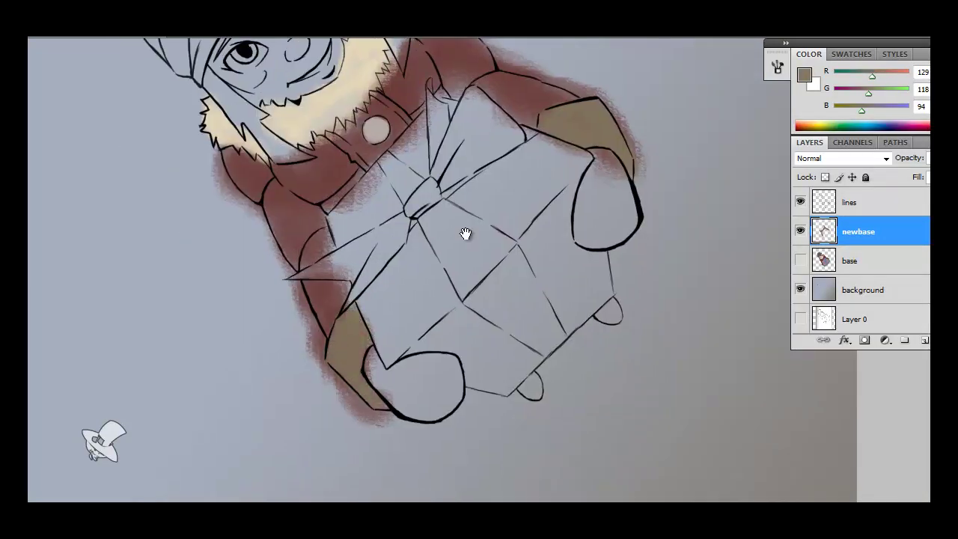
Paint the face with a light tan skin tone
left_click_drag(465, 235, 543, 443)
left_click(805, 75)
left_click(586, 185)
left_click(871, 158)
mouse_move(363, 244)
left_mouse_down()
mouse_move(300, 244)
mouse_move(382, 198)
mouse_move(305, 257)
left_mouse_up()
Set a near-white painting colour and zoom in on the face
scroll(412, 211, "down", 1)
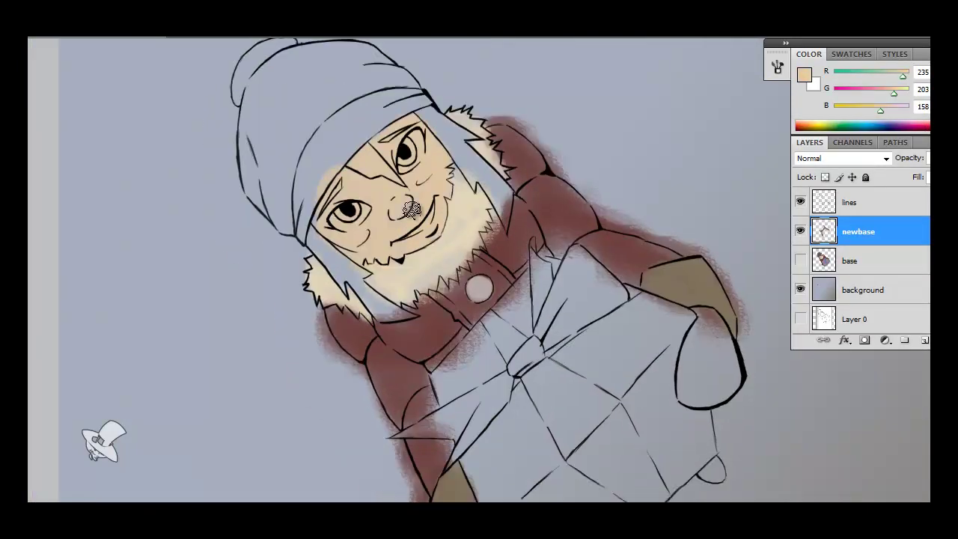
left_click(804, 74)
left_click(532, 177)
left_click(869, 158)
key("ctrl+plus")
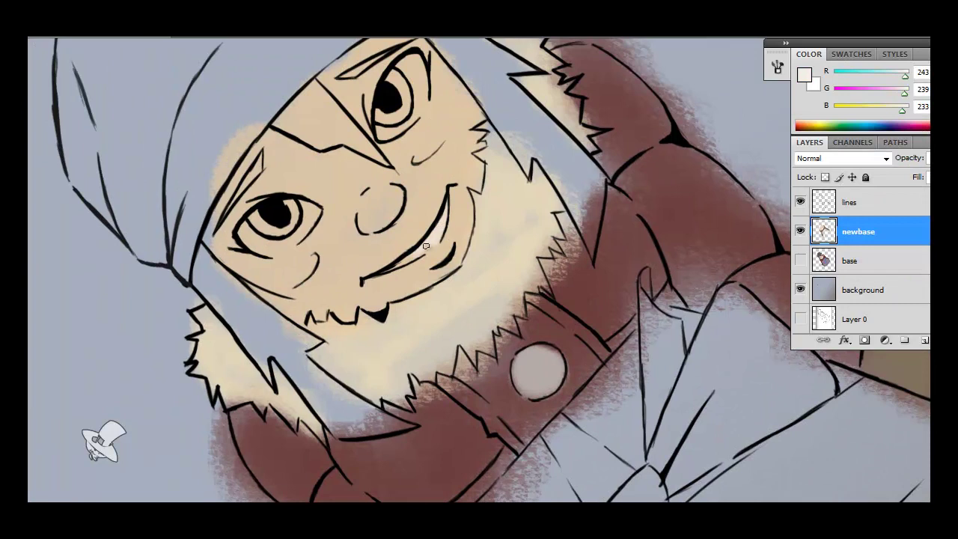
Paint the eye whites lighter with the near-white colour
mouse_move(258, 238)
left_mouse_down()
mouse_move(292, 238)
mouse_move(311, 221)
left_mouse_up()
left_click_drag(390, 112, 415, 68)
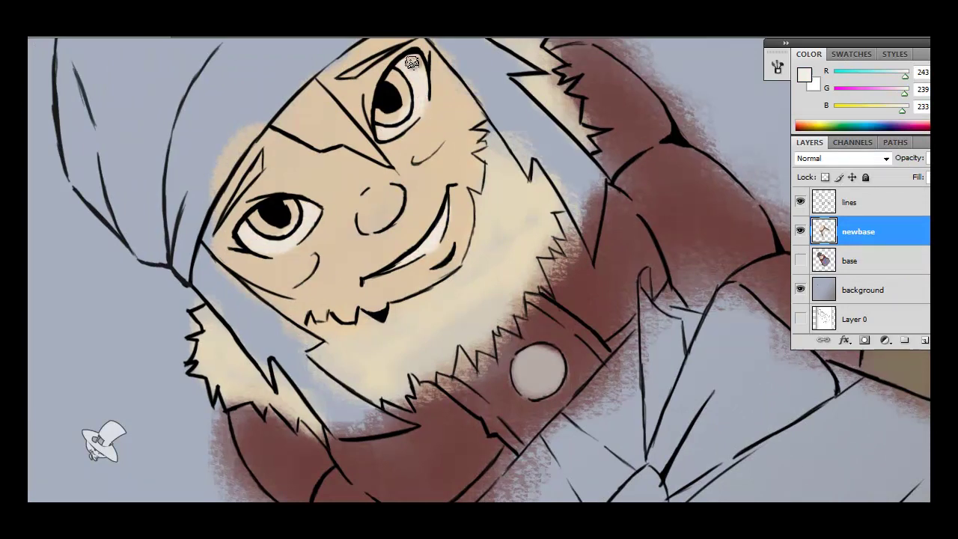
left_click_drag(366, 166, 475, 140)
key("ctrl+0")
Choose a medium brown and paint strokes near the cheek
left_click(804, 74)
left_click(610, 268)
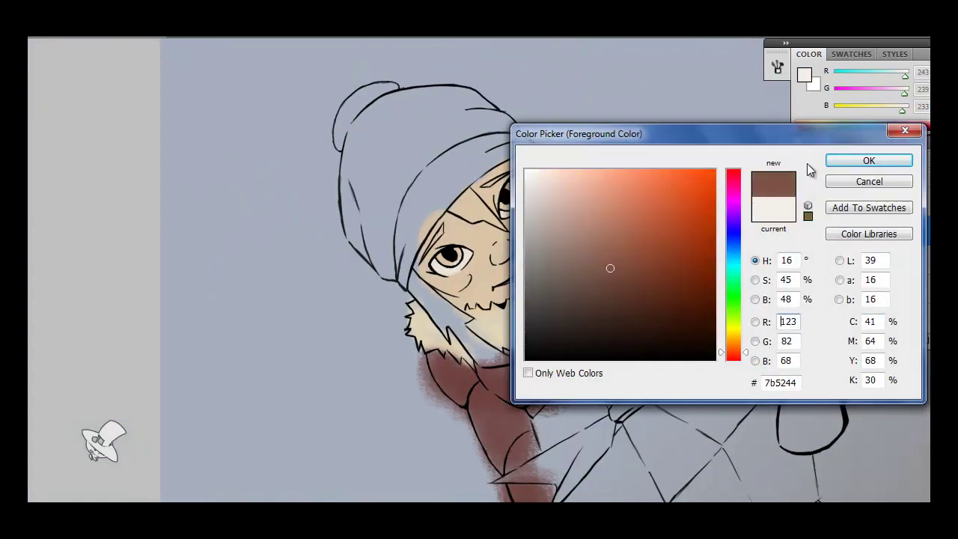
left_click(627, 248)
left_click(869, 161)
key("ctrl+plus")
left_click_drag(284, 270, 344, 345)
Paint a dark brown hair band running down the cheek
left_click(804, 74)
left_click(621, 304)
left_click(871, 158)
mouse_move(284, 270)
left_mouse_down()
mouse_move(360, 367)
mouse_move(442, 442)
left_mouse_up()
key("F5")
key("F5")
left_click_drag(412, 411, 479, 442)
left_click_drag(277, 273, 464, 430)
left_click_drag(322, 292, 461, 439)
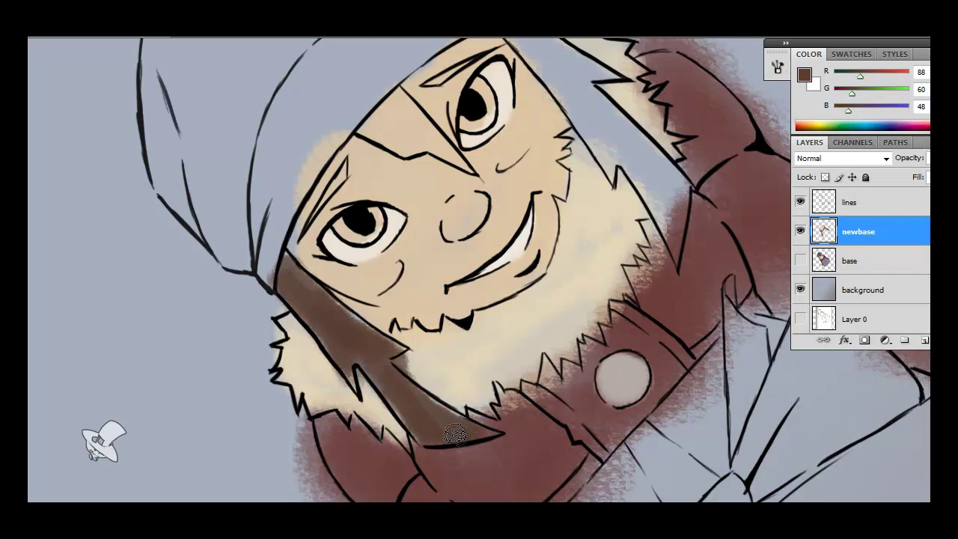
left_click_drag(359, 359, 337, 374)
left_click_drag(284, 270, 337, 345)
Paint dark brown along the right fur edge and a hair band under the brim
left_click_drag(273, 254, 299, 273)
mouse_move(479, 270)
left_mouse_down()
mouse_move(524, 225)
mouse_move(614, 345)
left_mouse_up()
left_click_drag(576, 262, 633, 382)
left_click_drag(607, 303, 498, 176)
left_click_drag(558, 213, 445, 142)
left_click_drag(555, 239, 472, 149)
mouse_move(636, 333)
left_mouse_down()
mouse_move(503, 211)
mouse_move(629, 341)
left_mouse_up()
left_click_drag(483, 153, 547, 292)
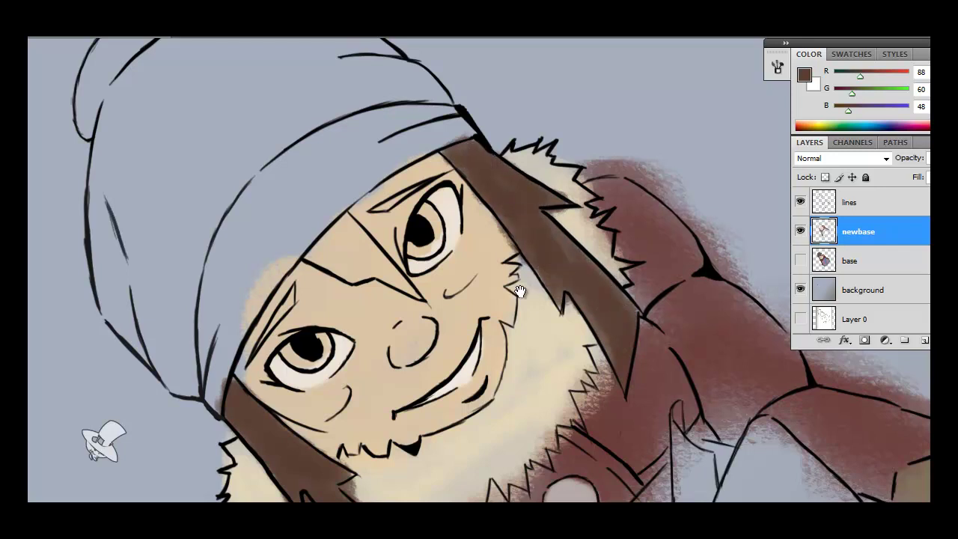
Paint a brown eyebrow above the right eye and colour the irises reddish-brown
left_click_drag(261, 337, 300, 254)
left_click_drag(457, 105, 420, 125)
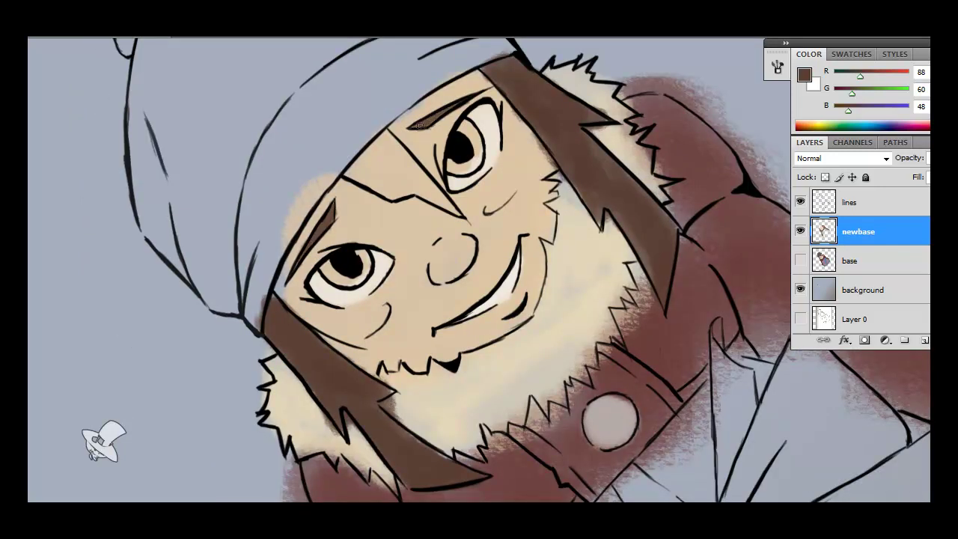
left_click(804, 75)
left_click(622, 250)
left_click(843, 158)
left_click_drag(330, 269, 350, 285)
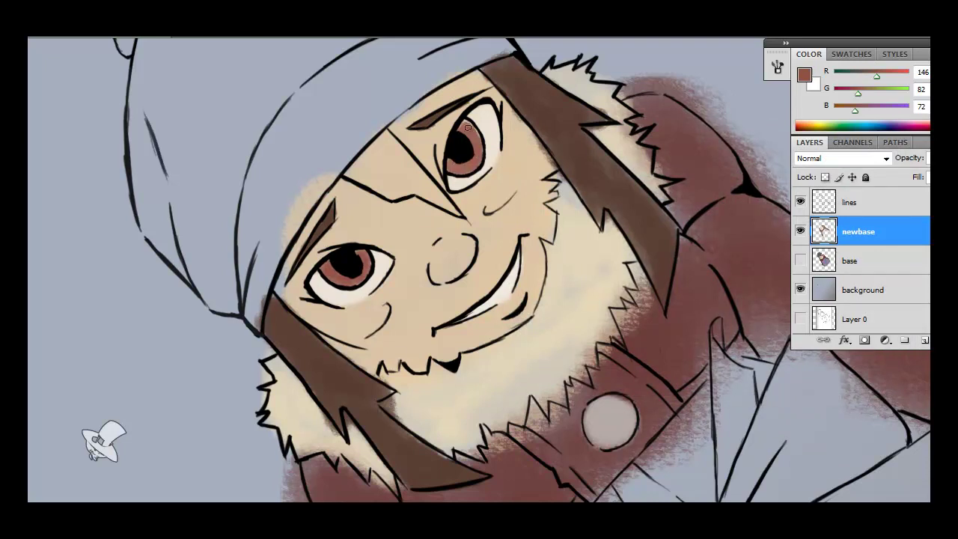
Add brown detail near the right eye and cream over the fur's red edge
left_click_drag(458, 161, 472, 170)
left_click_drag(464, 165, 498, 112)
left_click(420, 112, "alt")
mouse_move(389, 124)
left_mouse_down()
mouse_move(418, 110)
mouse_move(449, 134)
left_mouse_up()
left_click_drag(533, 189, 481, 149)
left_click(512, 256, "alt")
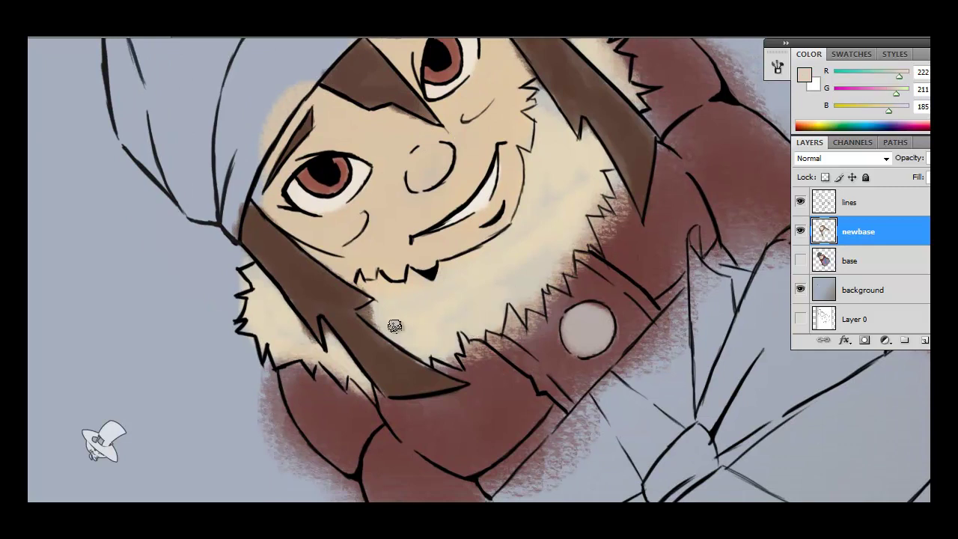
left_click_drag(569, 270, 591, 232)
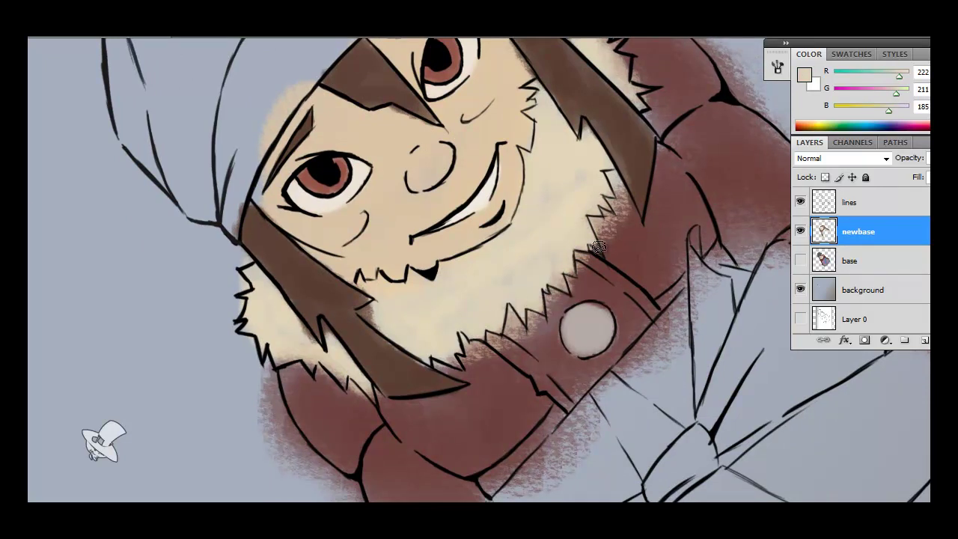
scroll(597, 155, "up", 2)
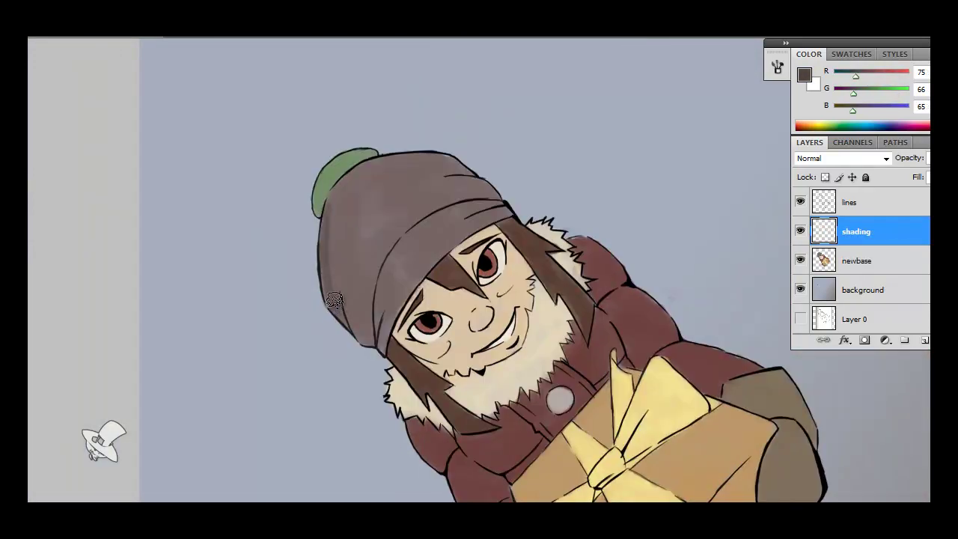
Darken the hat's left edges and shade along its top band
left_click_drag(334, 299, 378, 337)
left_click_drag(339, 281, 323, 259)
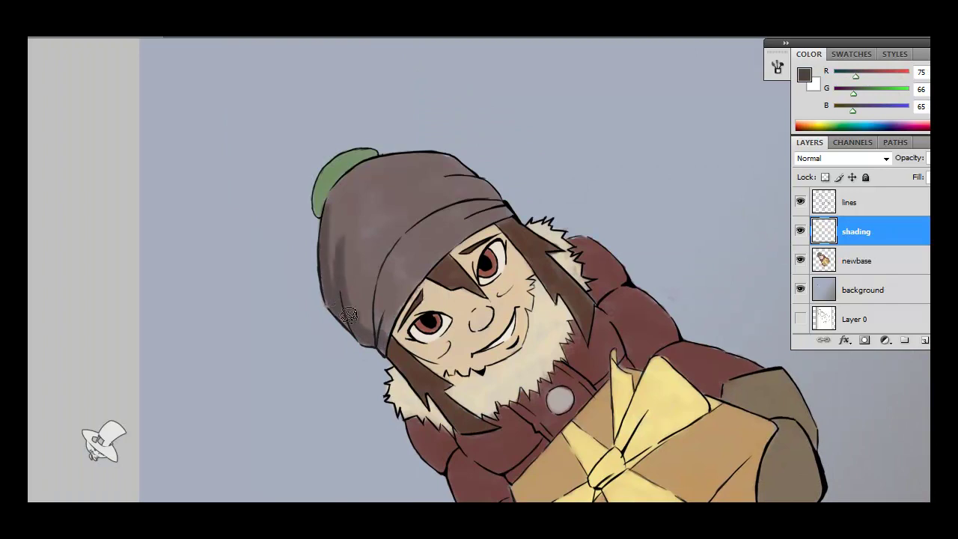
left_click_drag(400, 153, 505, 204)
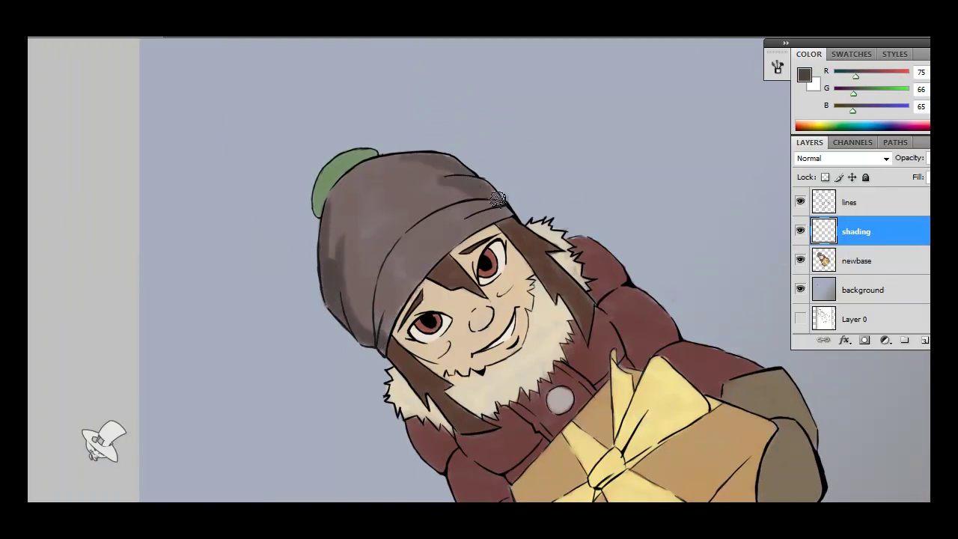
left_click_drag(393, 149, 484, 223)
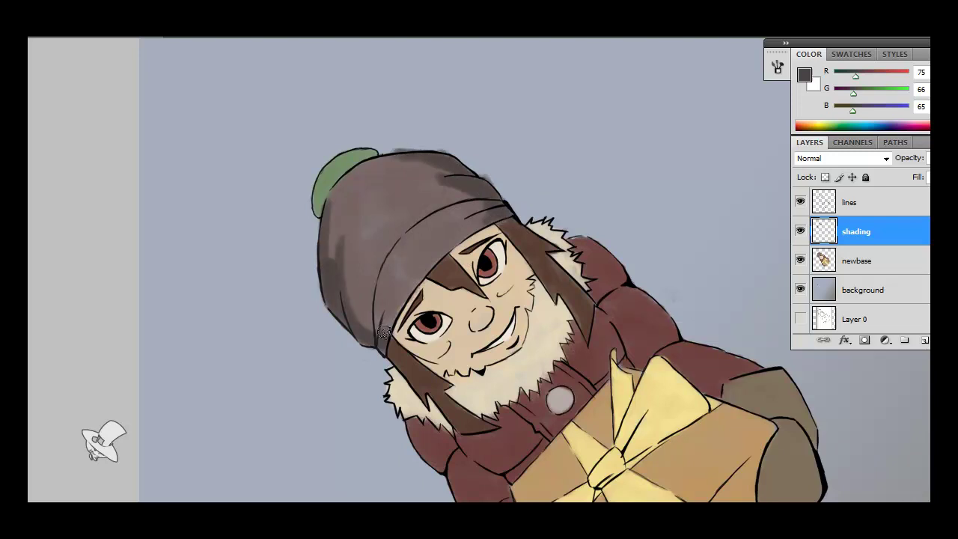
scroll(371, 314, "up", 1)
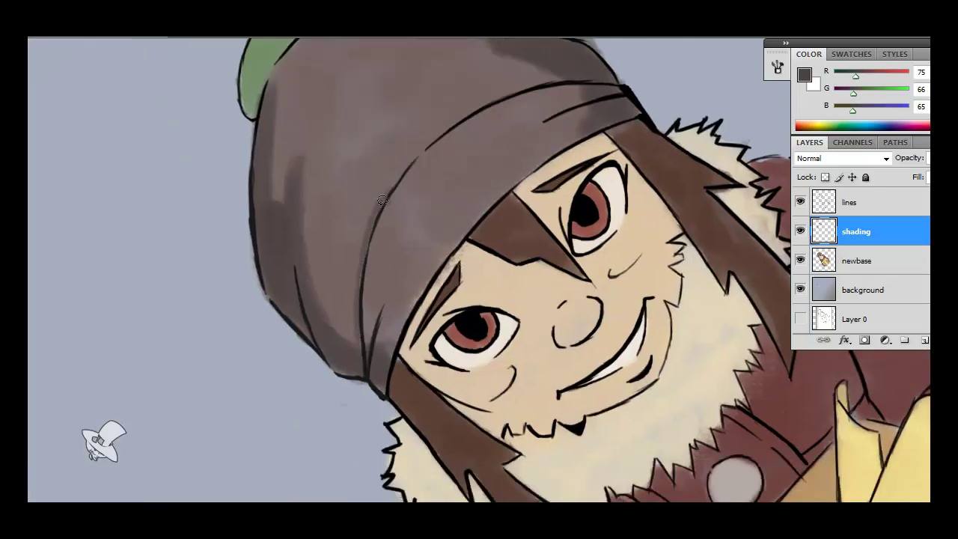
Add darker and black shading strokes across the hat and along its band
left_click_drag(382, 201, 551, 81)
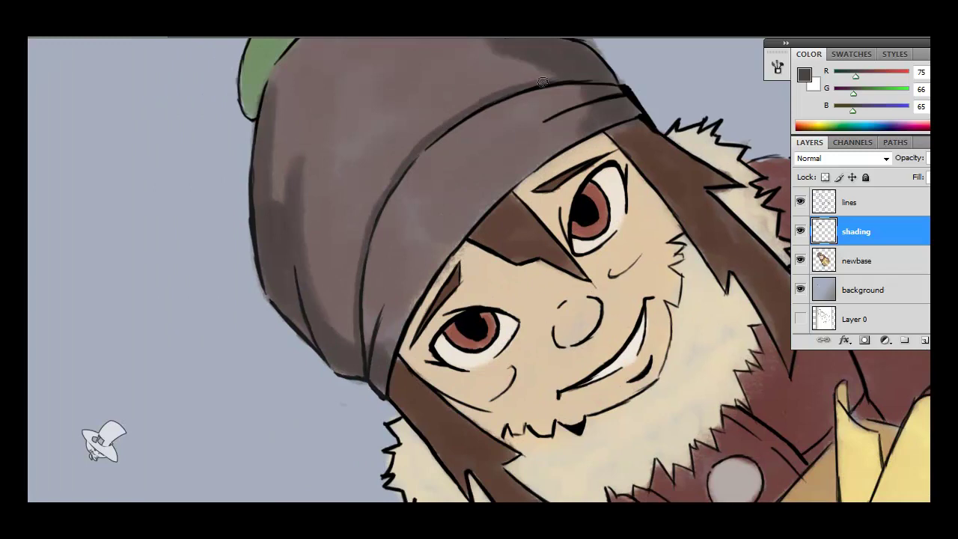
left_click_drag(411, 308, 481, 206)
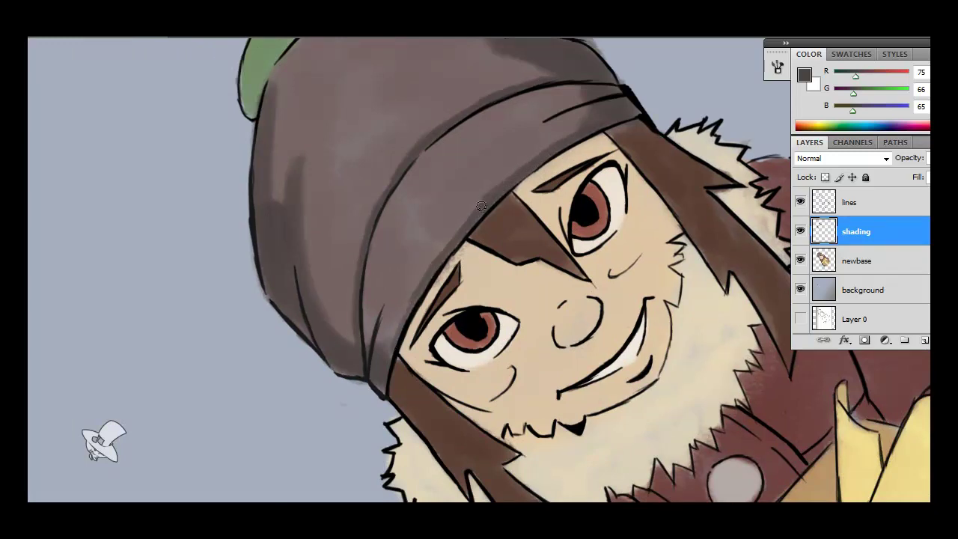
key("d")
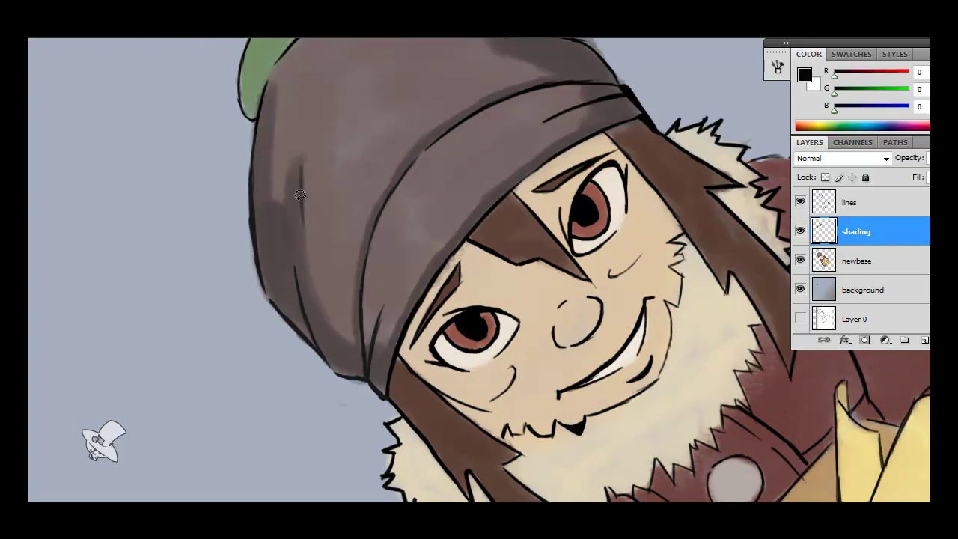
left_click_drag(356, 290, 416, 147)
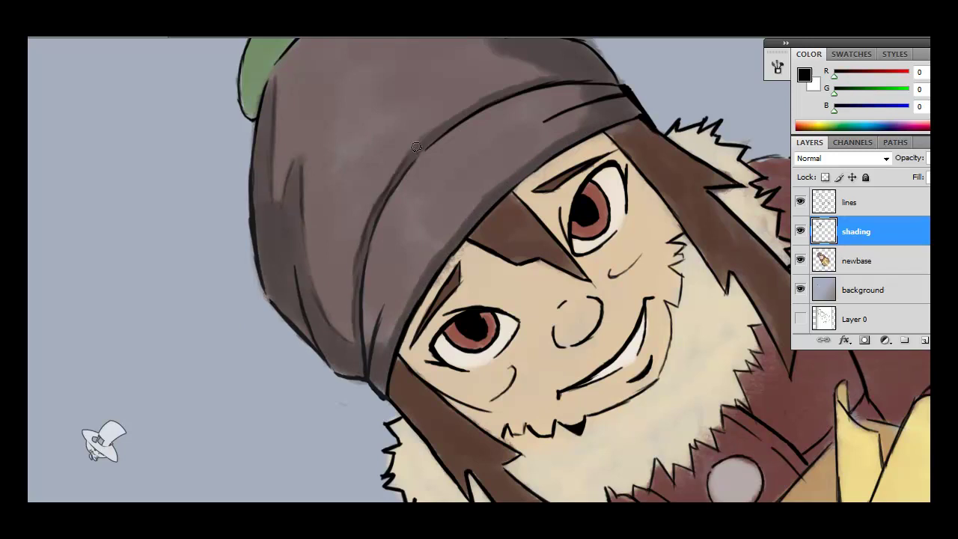
mouse_move(381, 342)
left_mouse_down()
mouse_move(496, 188)
mouse_move(575, 129)
left_mouse_up()
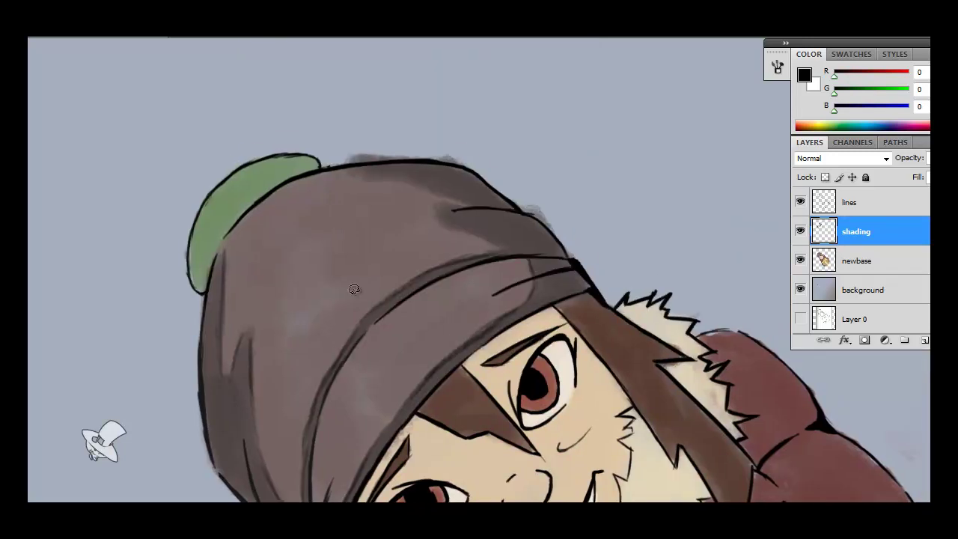
Shade the green pompom's edges with darker green and the hat just below it
left_click_drag(449, 224, 499, 295)
left_click(300, 124, "alt")
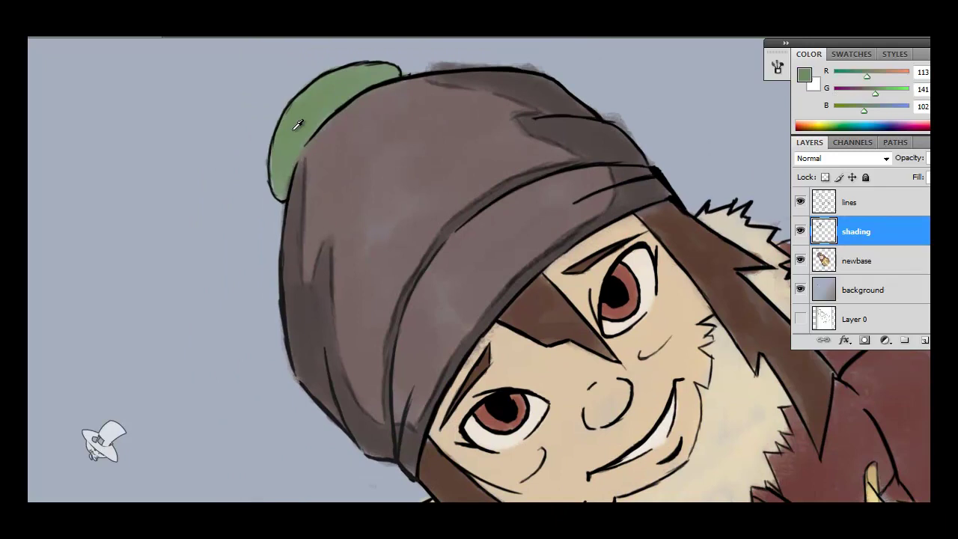
mouse_move(276, 191)
left_mouse_down()
mouse_move(296, 158)
mouse_move(390, 75)
mouse_move(288, 183)
mouse_move(351, 89)
mouse_move(284, 187)
mouse_move(374, 75)
left_mouse_up()
key("ctrl+z")
left_click_drag(280, 188, 370, 81)
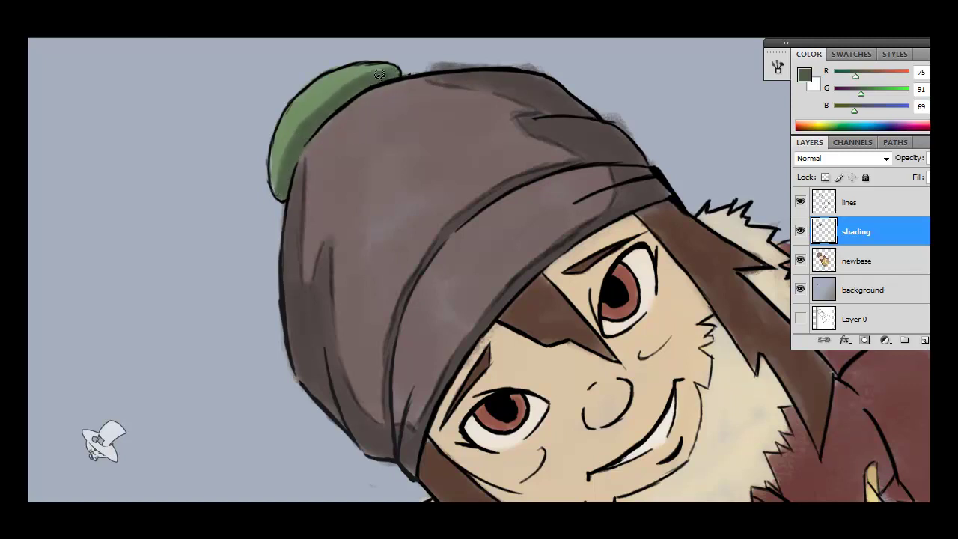
left_click_drag(327, 131, 296, 177)
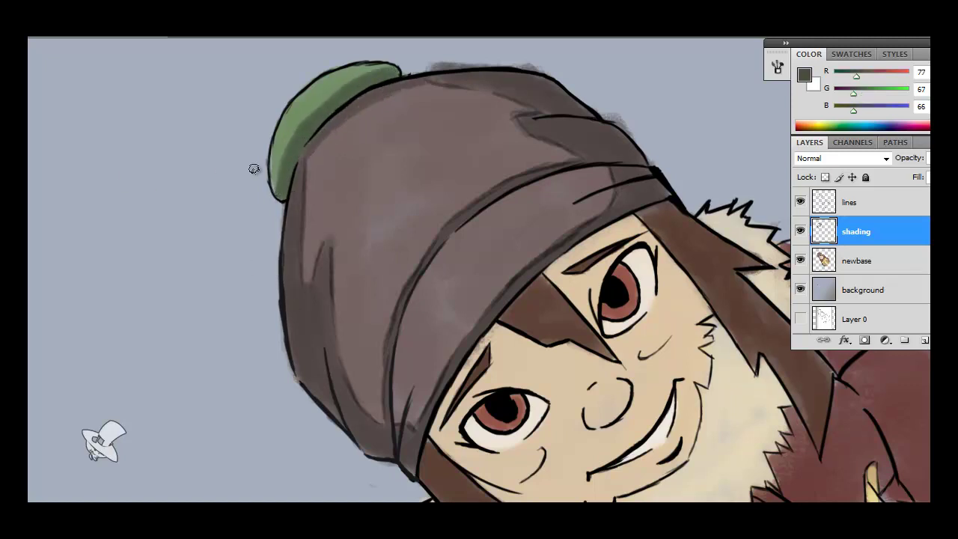
key("d")
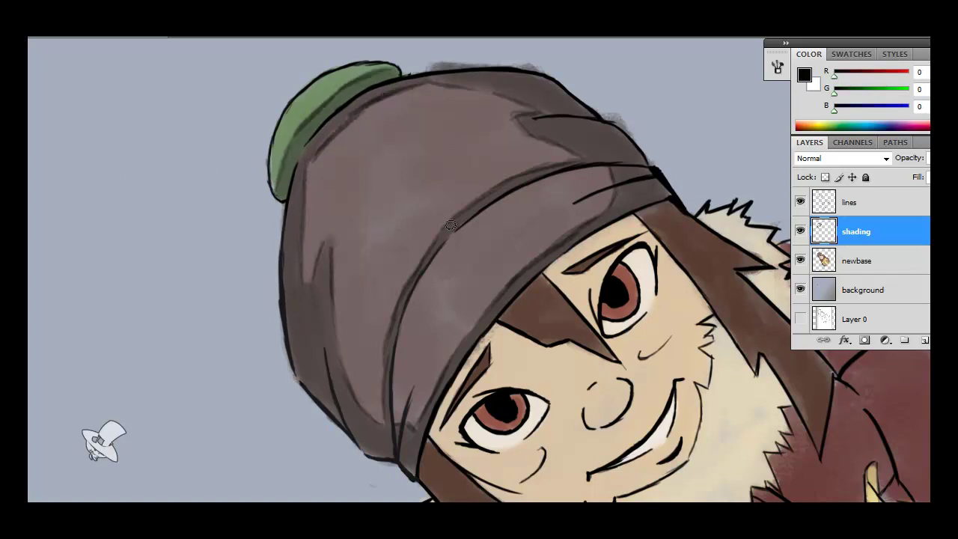
scroll(530, 264, "down", 3)
left_click(479, 257)
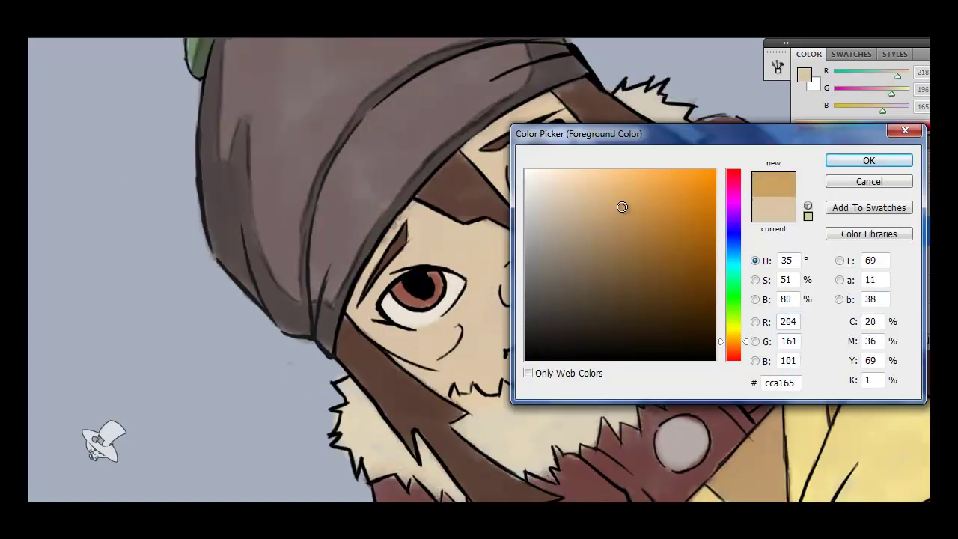
Brush a warm orange blush onto the cheeks on the shading layer
left_click(869, 204)
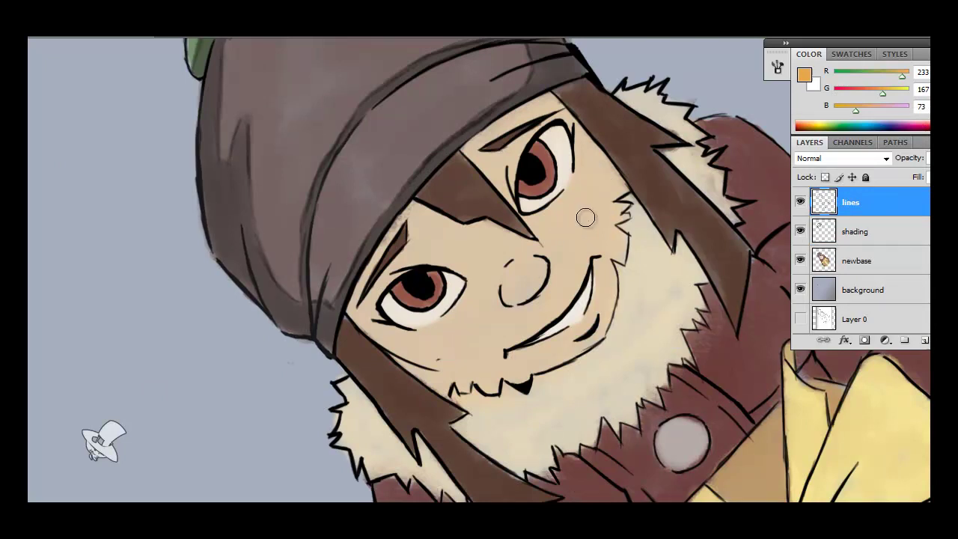
left_click(854, 231)
left_click(805, 75)
left_click(644, 188)
key("Return")
left_click_drag(442, 339, 475, 329)
left_click_drag(588, 206, 591, 227)
key("ctrl+alt+z")
key("ctrl+alt+z")
left_click(854, 232)
left_click_drag(459, 338, 440, 355)
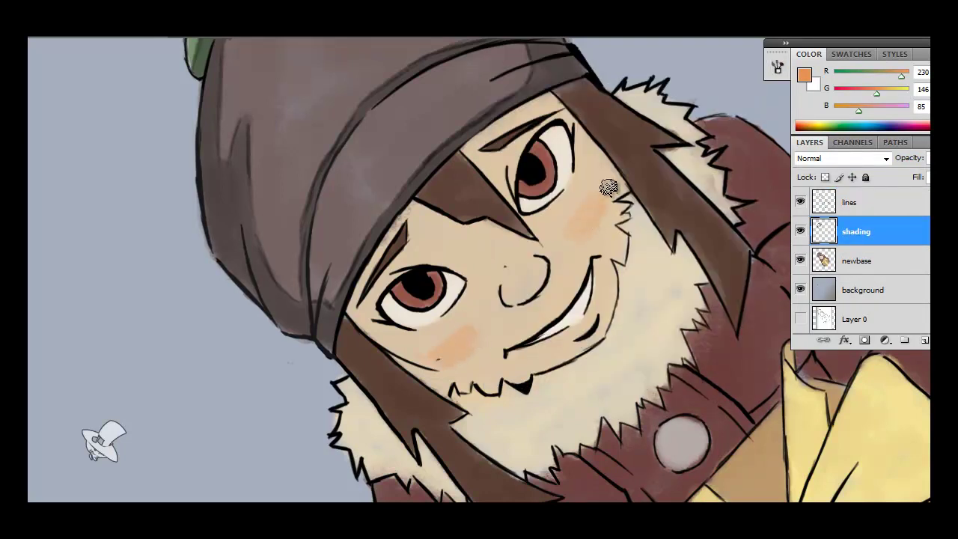
Draw a dark line under the nose and shade the jawline in darker brown
left_click(854, 202)
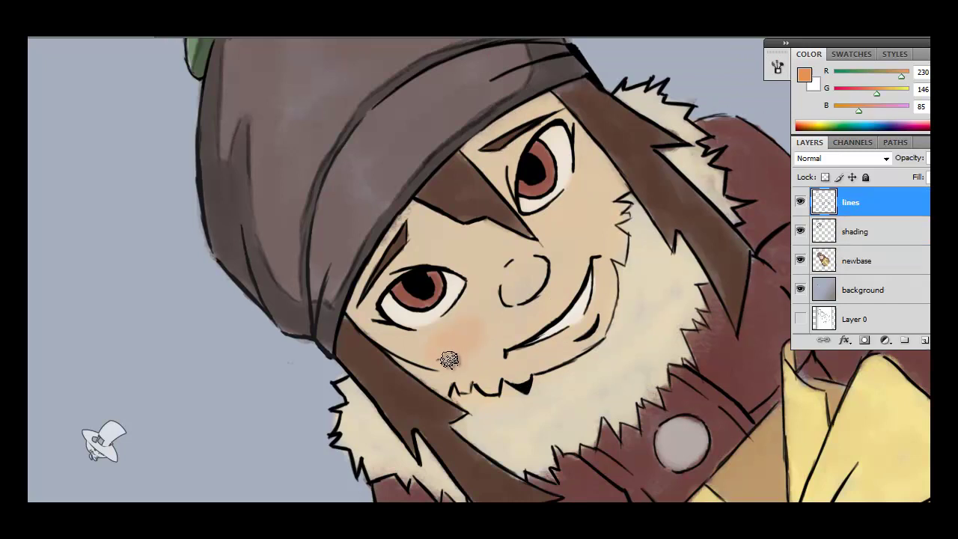
left_click_drag(519, 286, 554, 266)
left_click(853, 232)
key("F5")
key("F5")
left_click(678, 109, "alt")
left_click(804, 74)
left_click(571, 240)
key("Return")
mouse_move(362, 346)
left_mouse_down()
mouse_move(466, 389)
mouse_move(518, 379)
mouse_move(417, 373)
mouse_move(331, 391)
left_mouse_up()
On the lines layer, paint beige over the teeth zigzag and chin line below the mouth
left_click(850, 203)
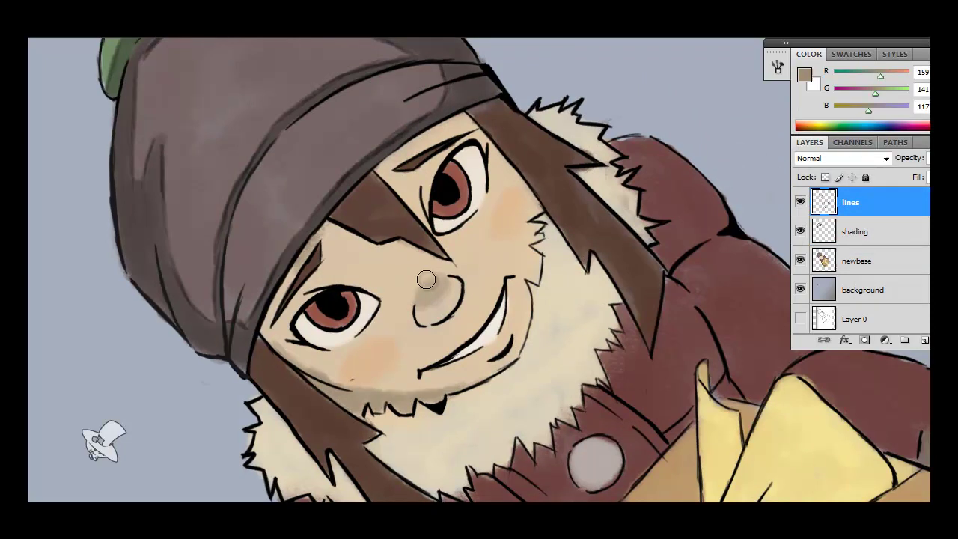
left_click_drag(659, 378, 648, 259)
key("ctrl+plus")
left_click(289, 326, "alt")
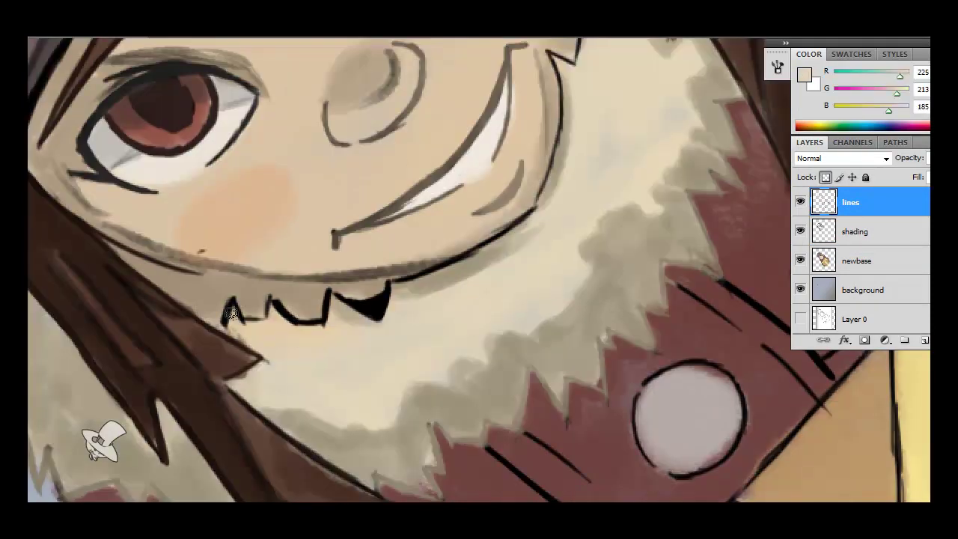
mouse_move(257, 321)
left_mouse_down()
mouse_move(352, 306)
mouse_move(375, 284)
mouse_move(462, 259)
mouse_move(525, 218)
mouse_move(464, 336)
left_mouse_up()
left_click_drag(490, 303, 513, 162)
Lighten the cheek and beard fur outline with the beige skin tone
scroll(522, 159, "up", 2)
left_click_drag(526, 117, 484, 367)
mouse_move(524, 307)
left_mouse_down()
mouse_move(452, 353)
mouse_move(300, 362)
left_mouse_up()
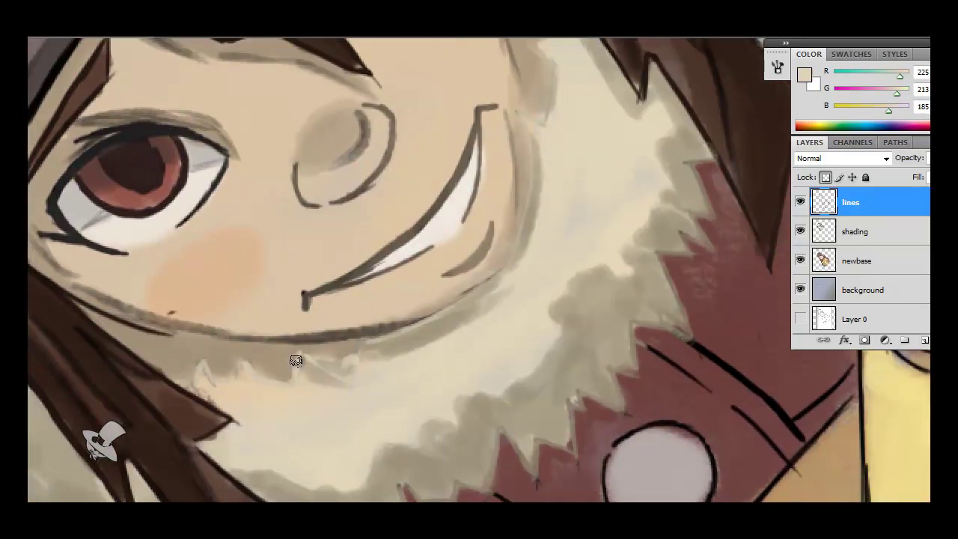
scroll(293, 360, "down", 5)
scroll(471, 302, "up", 2)
scroll(472, 302, "up", 2)
scroll(472, 303, "down", 3)
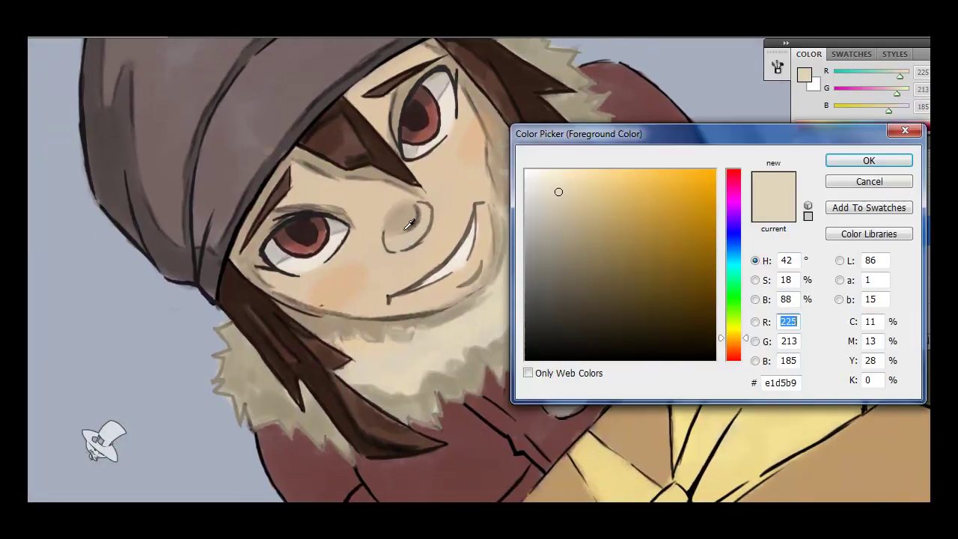
On the shading layer, brush darker grey shading onto the coat button
key("alt+bracketleft")
key("Return")
scroll(468, 191, "down", 3)
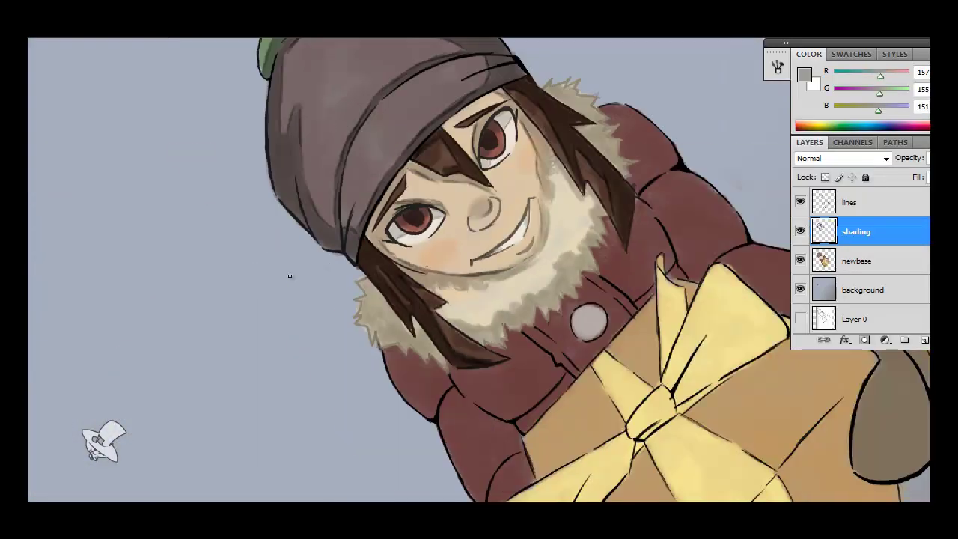
scroll(289, 276, "up", 3)
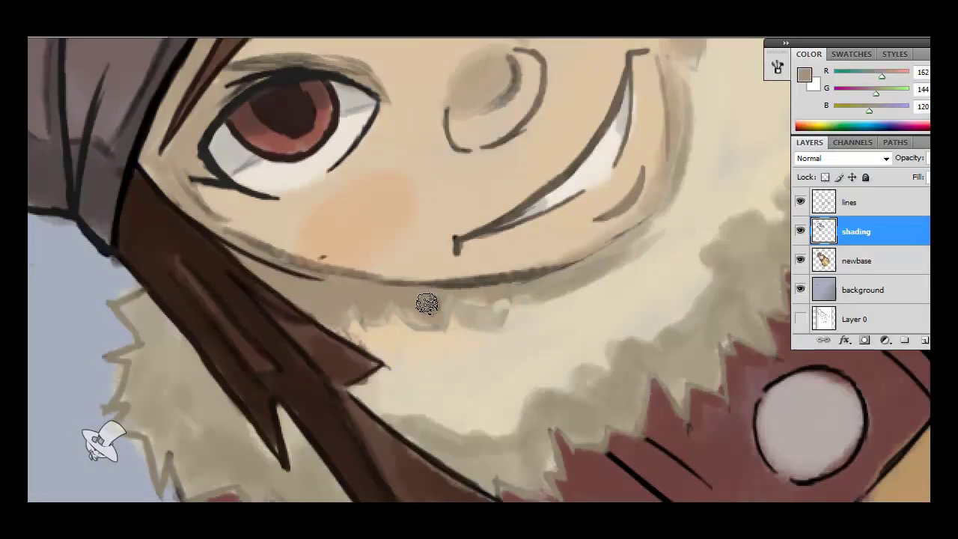
left_click_drag(514, 294, 450, 322)
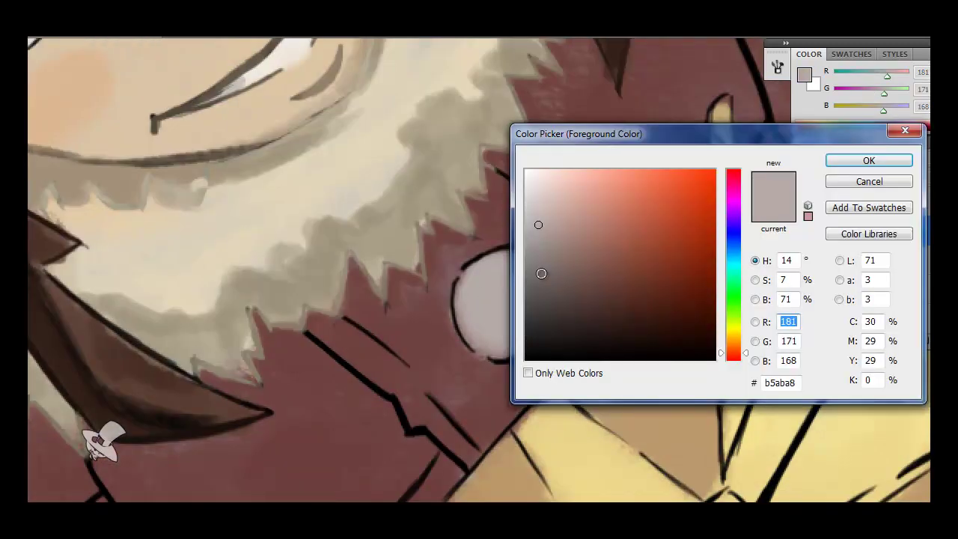
mouse_move(554, 296)
left_mouse_down()
mouse_move(500, 352)
mouse_move(488, 347)
left_mouse_up()
Choose a darker grey for the button's shadow and a near-white for its highlight
left_click(539, 285)
key("Return")
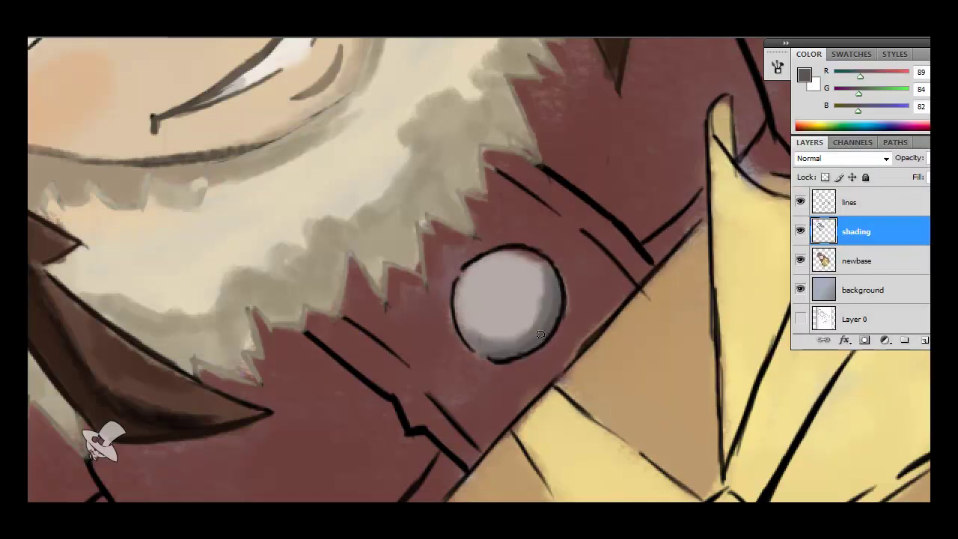
left_click(509, 287)
key("Return")
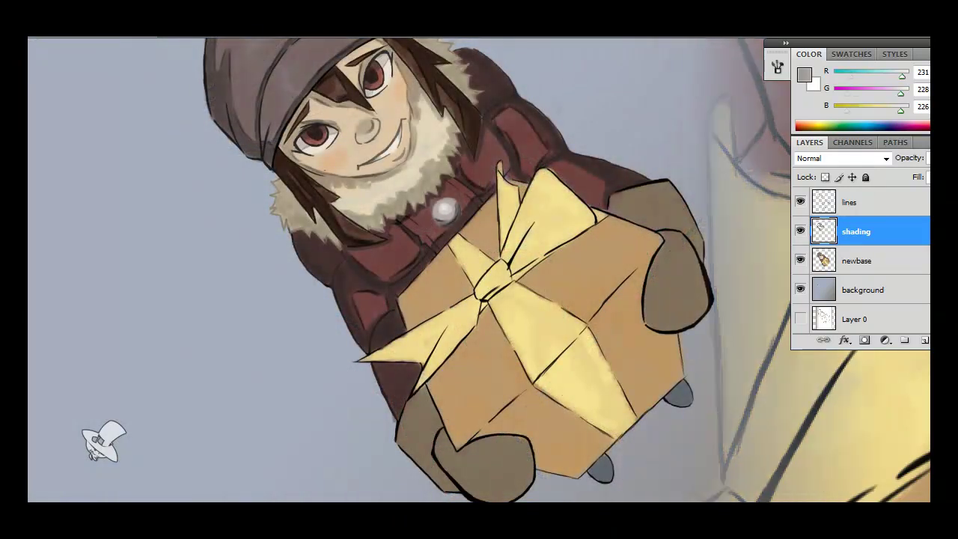
Darken the gift box's lower edge and right face with dark brown 128,108,80
left_click(492, 329, "alt")
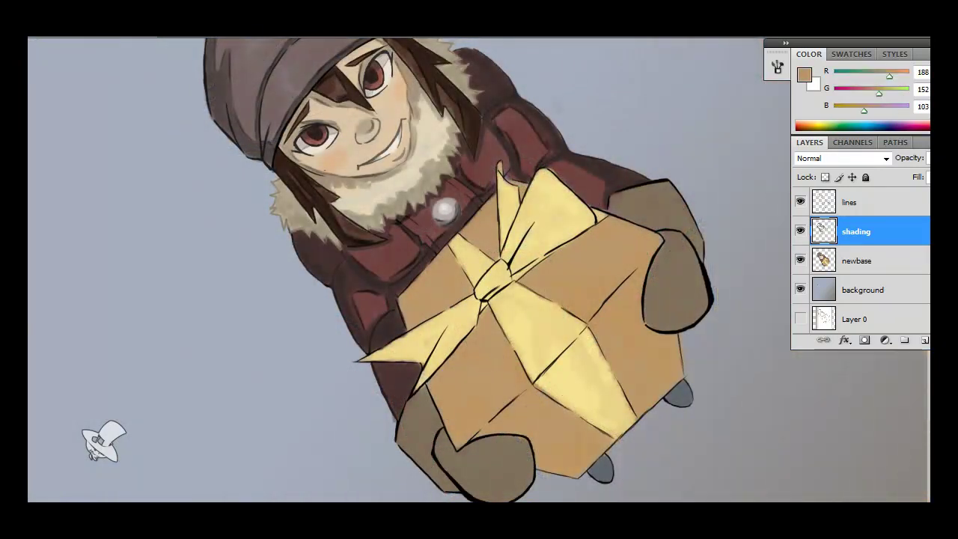
key("Return")
mouse_move(509, 405)
left_mouse_down()
mouse_move(542, 449)
mouse_move(553, 412)
left_mouse_up()
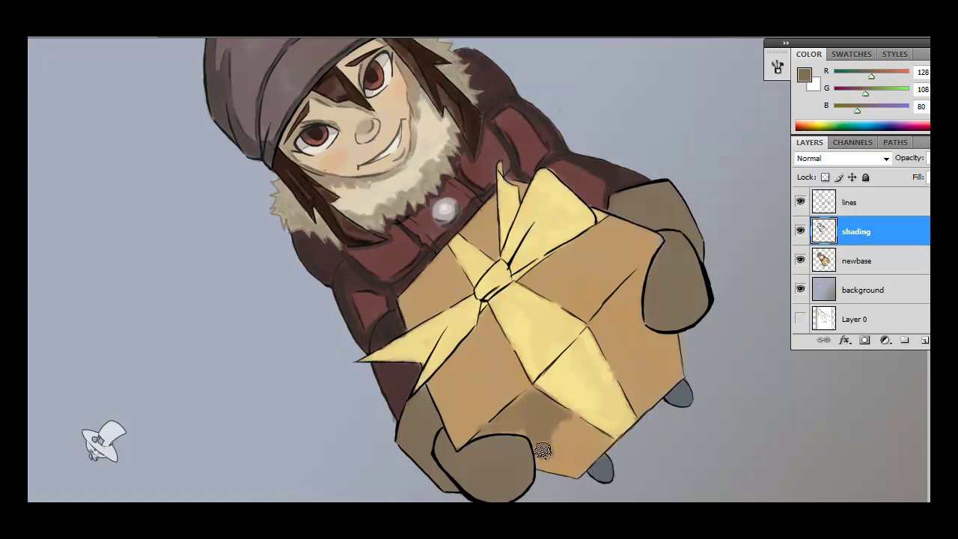
mouse_move(606, 445)
left_mouse_down()
mouse_move(625, 280)
mouse_move(671, 352)
mouse_move(644, 389)
mouse_move(621, 312)
left_mouse_up()
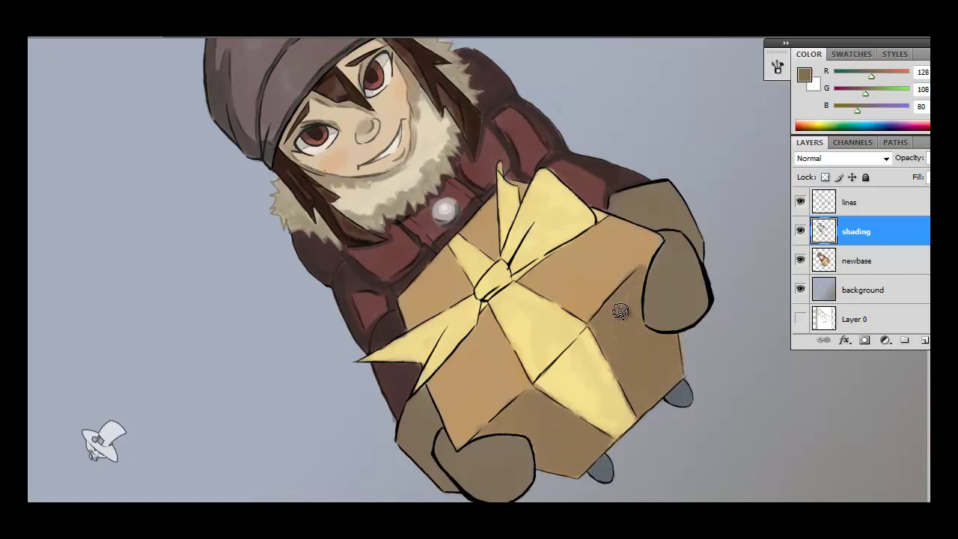
left_click_drag(594, 456, 570, 473)
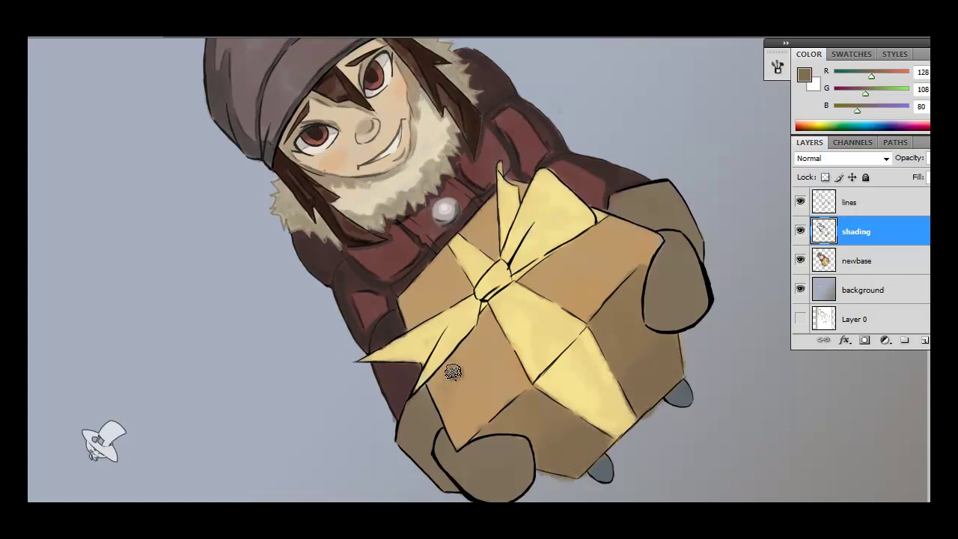
Shade the box's lower-left and upper-right faces, then add light tan strokes below
left_click_drag(442, 372, 496, 349)
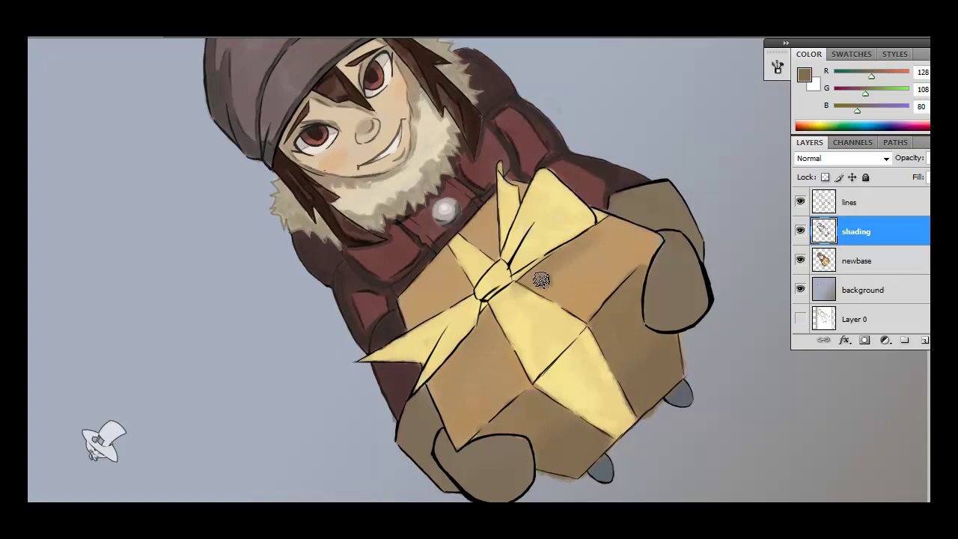
left_click_drag(569, 285, 641, 257)
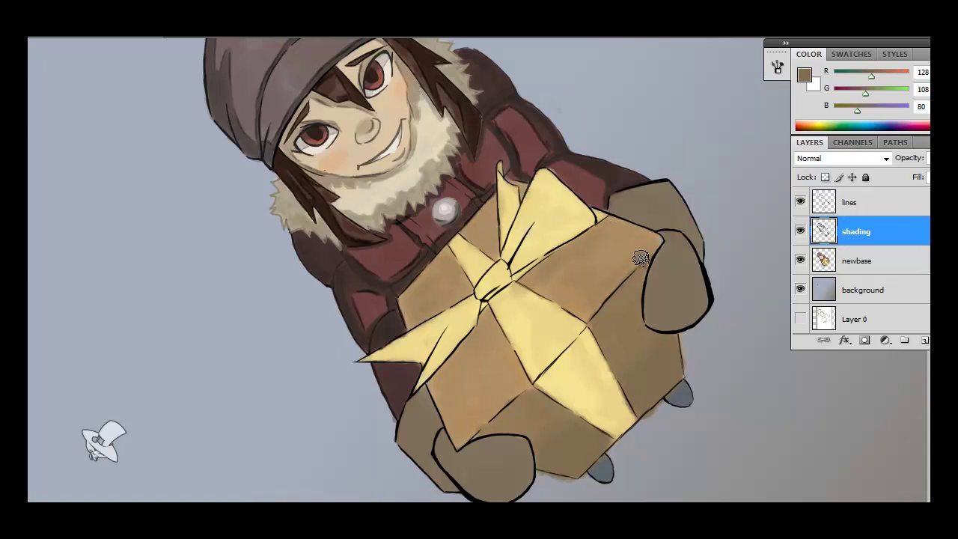
left_click(584, 369, "alt")
mouse_move(584, 367)
left_mouse_down()
mouse_move(542, 377)
mouse_move(617, 424)
left_mouse_up()
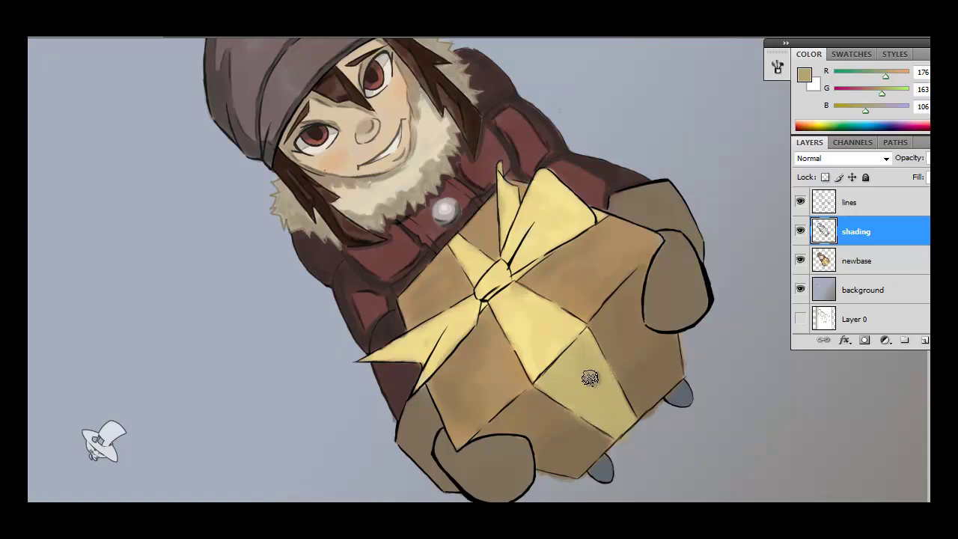
Zoom in and darken the bow's left lobe and upper loop with dark strokes
key("ctrl+plus")
left_click_drag(626, 225, 544, 284)
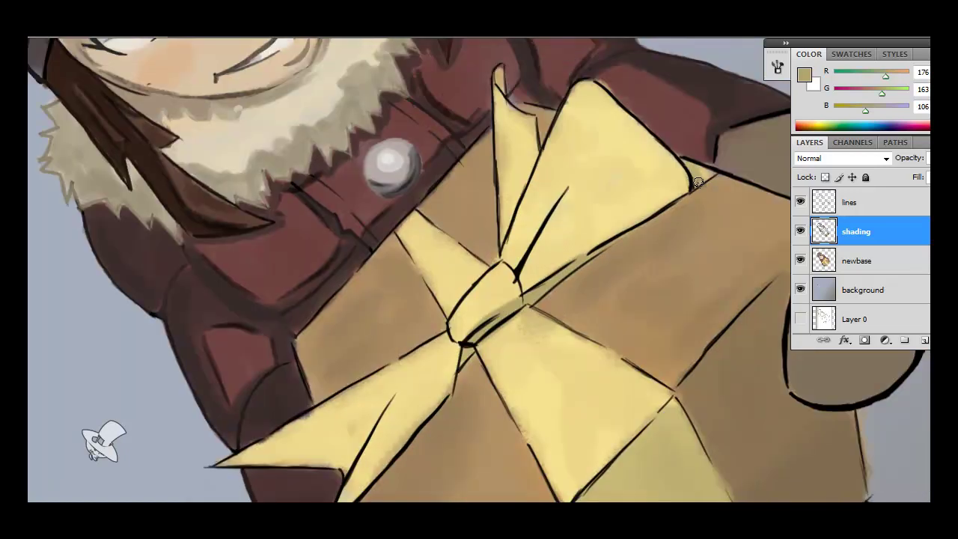
mouse_move(467, 291)
left_mouse_down()
mouse_move(424, 259)
mouse_move(532, 156)
mouse_move(532, 165)
left_mouse_up()
mouse_move(524, 116)
left_mouse_down()
mouse_move(500, 135)
mouse_move(506, 217)
mouse_move(506, 112)
left_mouse_up()
left_click_drag(348, 446, 393, 322)
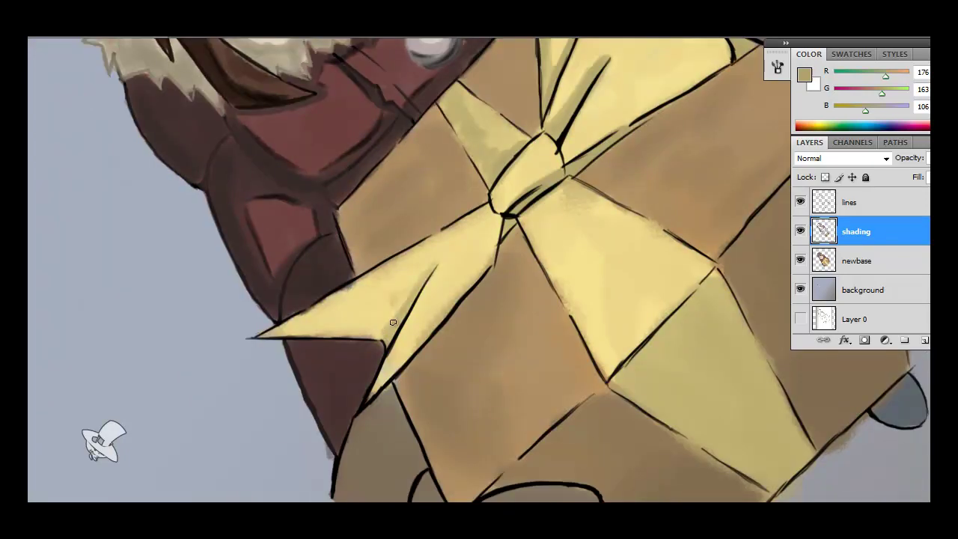
key("alt+bracketleft")
left_click(351, 288, "alt")
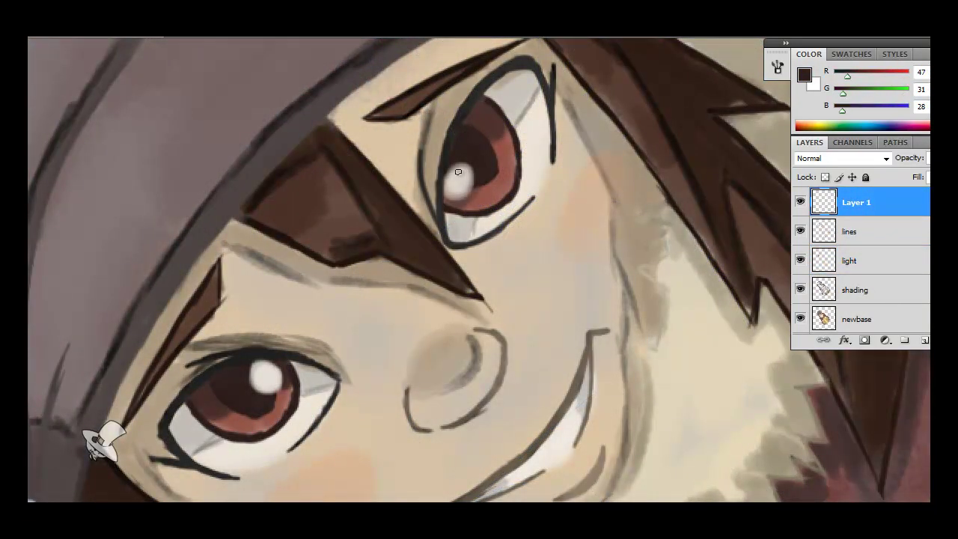
Sample the grey-blue background and paint a reflection along the first eye's lower iris
key("ctrl+minus")
key("ctrl+minus")
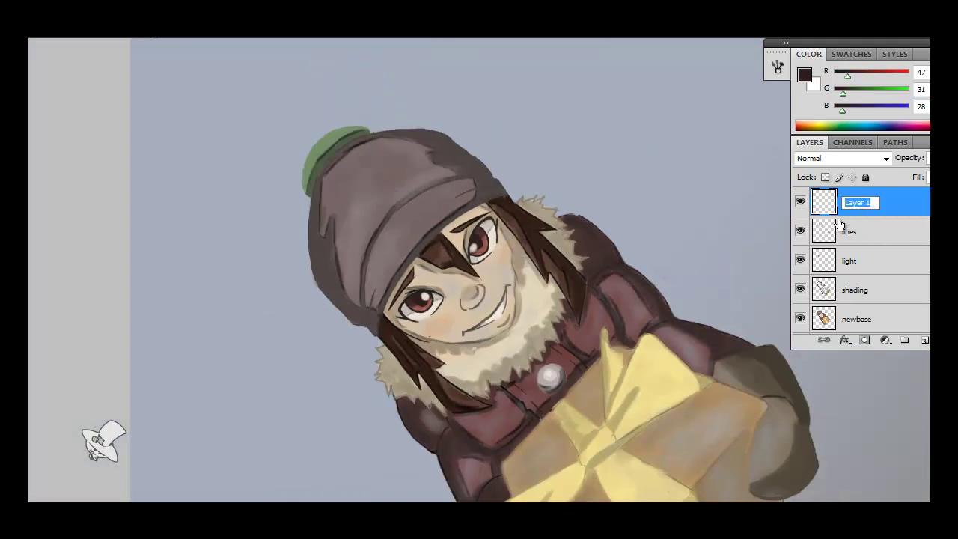
type("highlights")
left_click(408, 246, "alt")
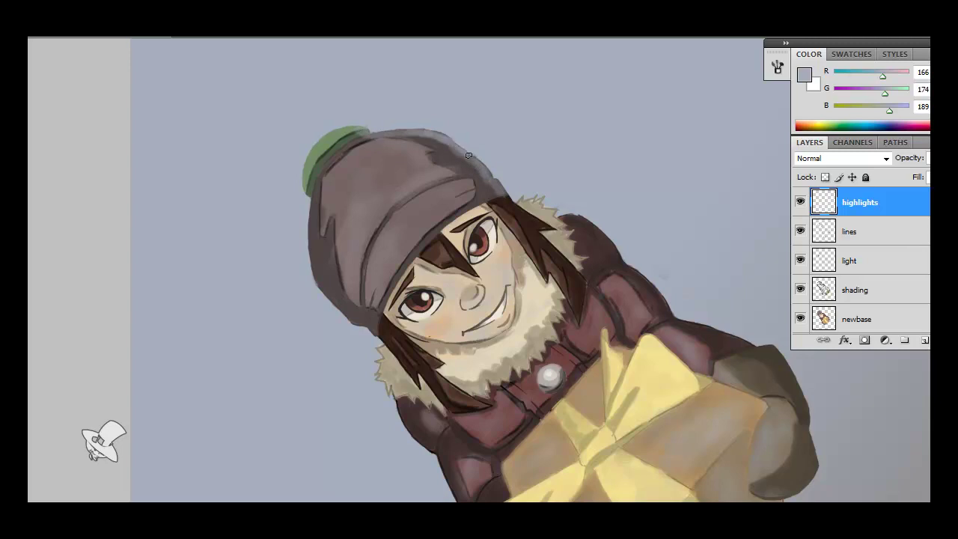
scroll(582, 180, "down", 2)
scroll(529, 209, "down", 2)
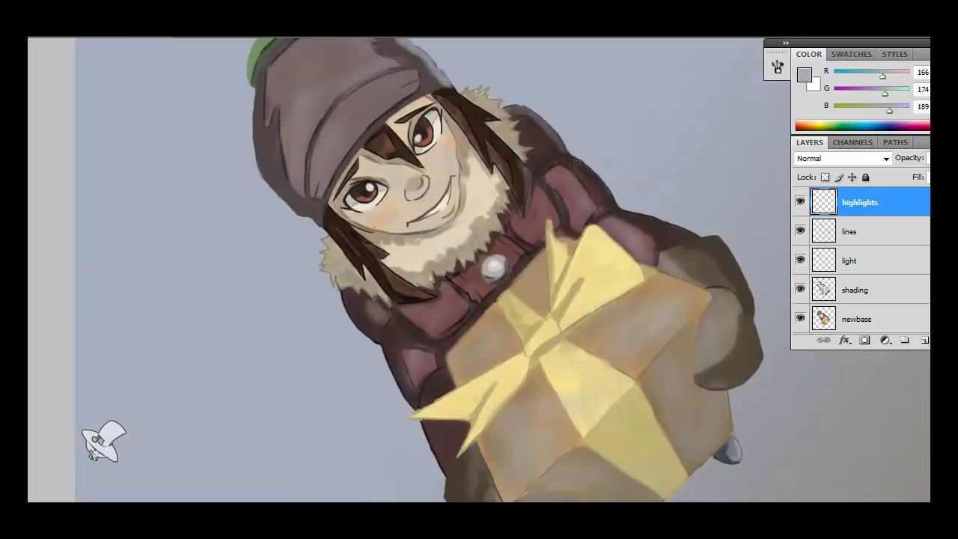
scroll(577, 162, "down", 2)
scroll(341, 162, "up", 2)
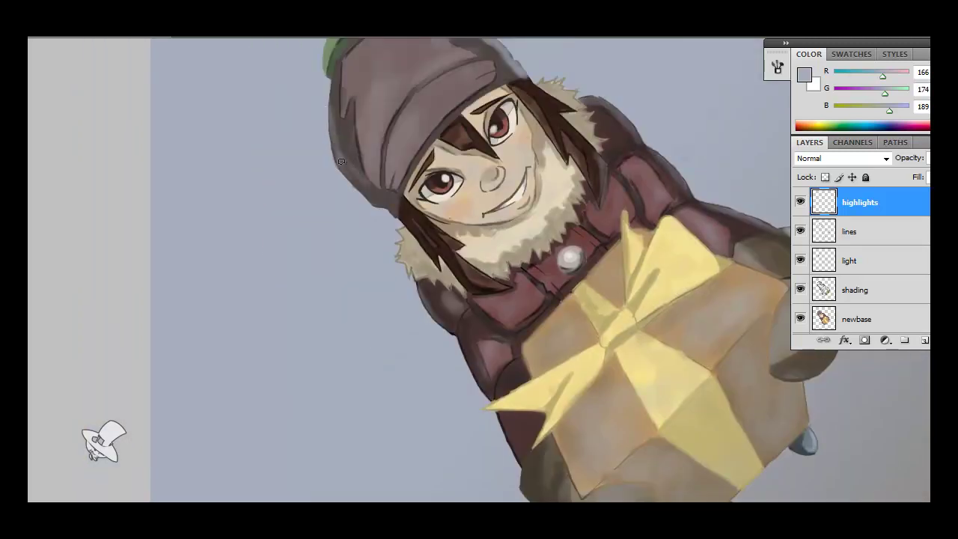
scroll(341, 162, "down", 1)
scroll(460, 235, "up", 3)
scroll(377, 253, "up", 1)
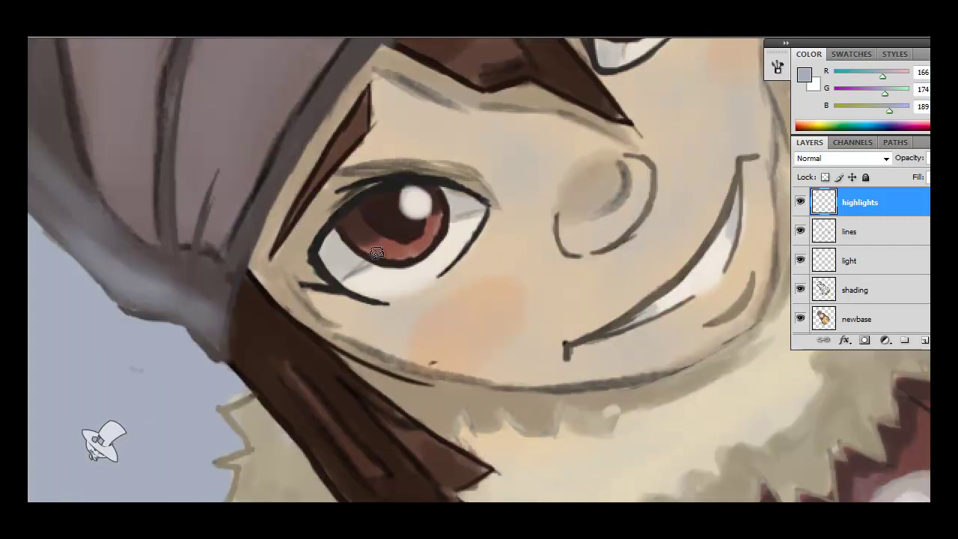
mouse_move(358, 253)
left_mouse_down()
mouse_move(440, 261)
mouse_move(378, 258)
left_mouse_up()
Add grey-blue highlights to the other eye's iris
scroll(368, 250, "up", 2)
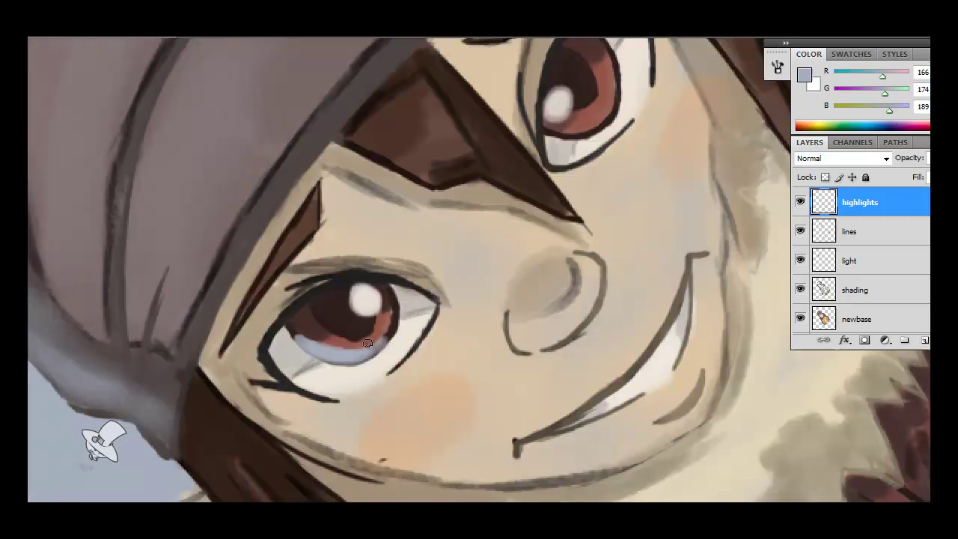
scroll(550, 182, "up", 1)
left_click_drag(550, 182, 560, 216)
left_click_drag(546, 150, 560, 224)
scroll(567, 156, "down", 3)
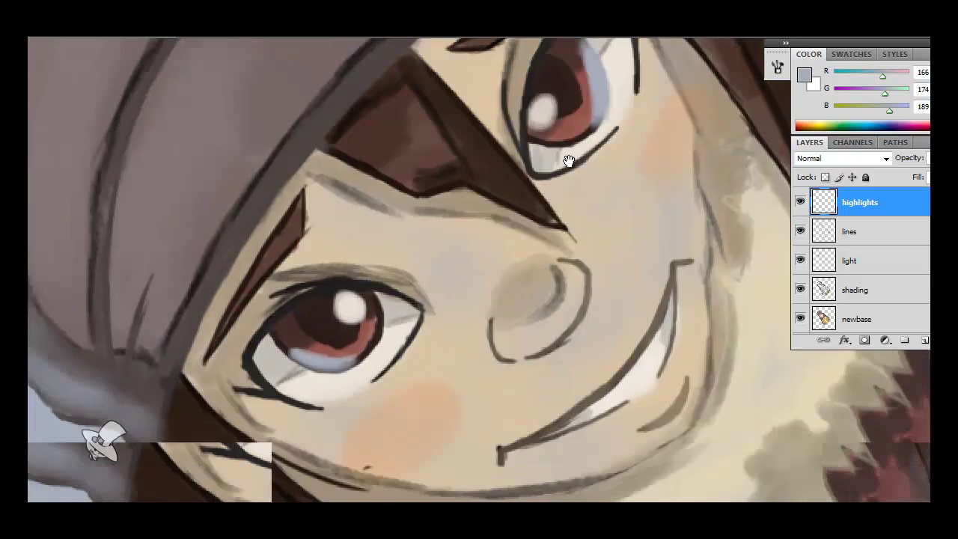
scroll(450, 263, "down", 1)
scroll(291, 345, "down", 4)
scroll(509, 301, "up", 2)
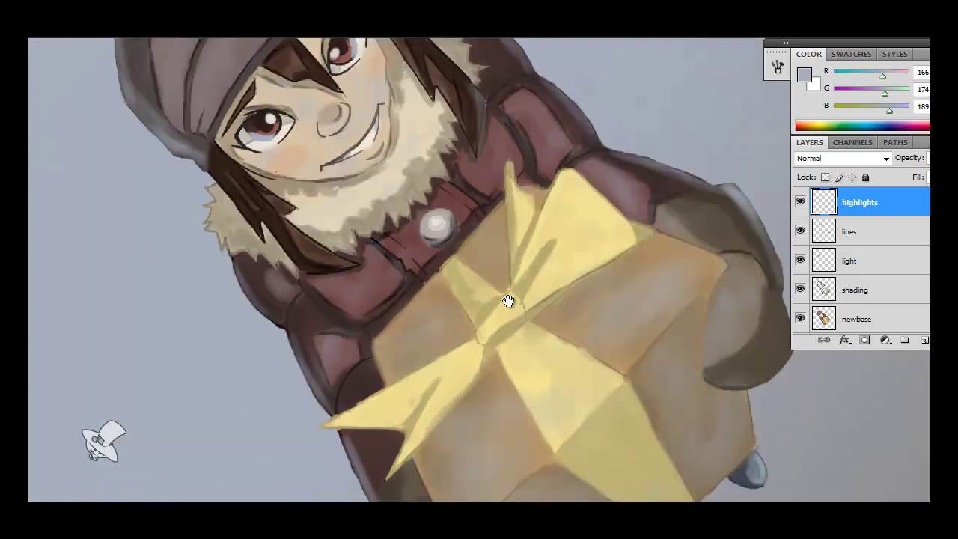
scroll(418, 213, "up", 3)
scroll(428, 152, "up", 1)
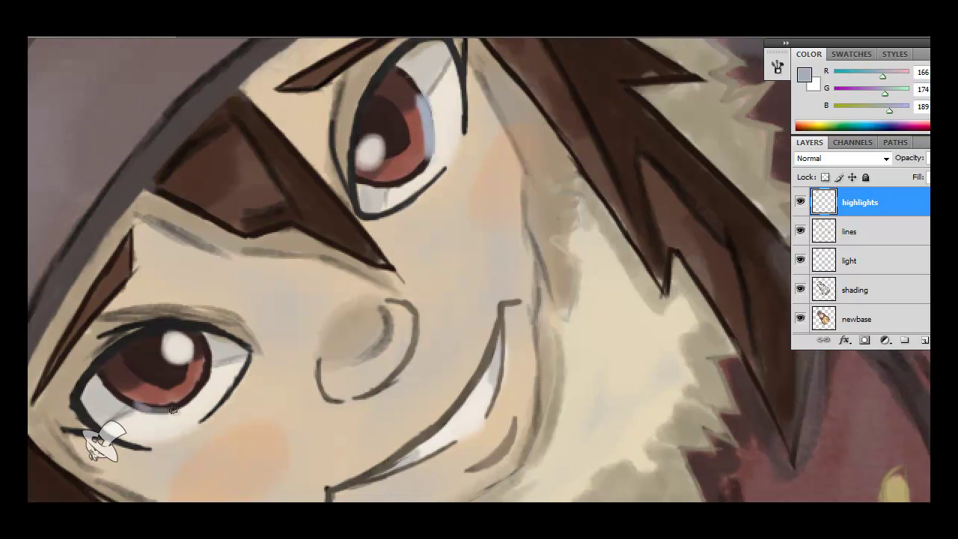
scroll(210, 367, "down", 4)
scroll(485, 214, "down", 1)
key("ctrl+shift+alt+n")
Rename the new layer to 'snow' and set the painting colour to pure white
double_click(855, 202)
type("snow")
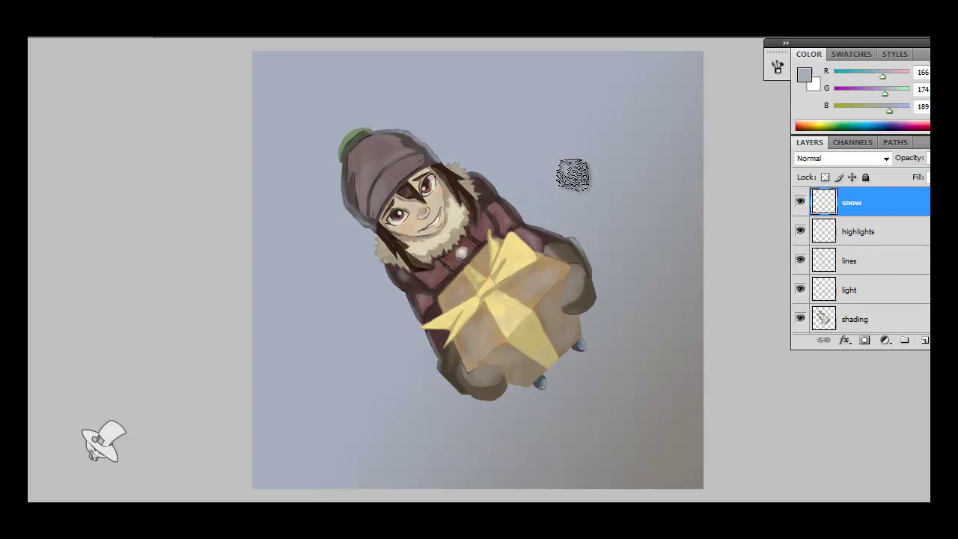
left_click(805, 75)
left_click(904, 166)
Dab white snowflakes at top and bottom right, on the gift and around the hat
left_click_drag(622, 137, 640, 138)
left_click_drag(644, 450, 632, 446)
key("bracketleft")
key("bracketleft")
key("bracketleft")
left_click(485, 348)
left_click(503, 154)
left_click(378, 95)
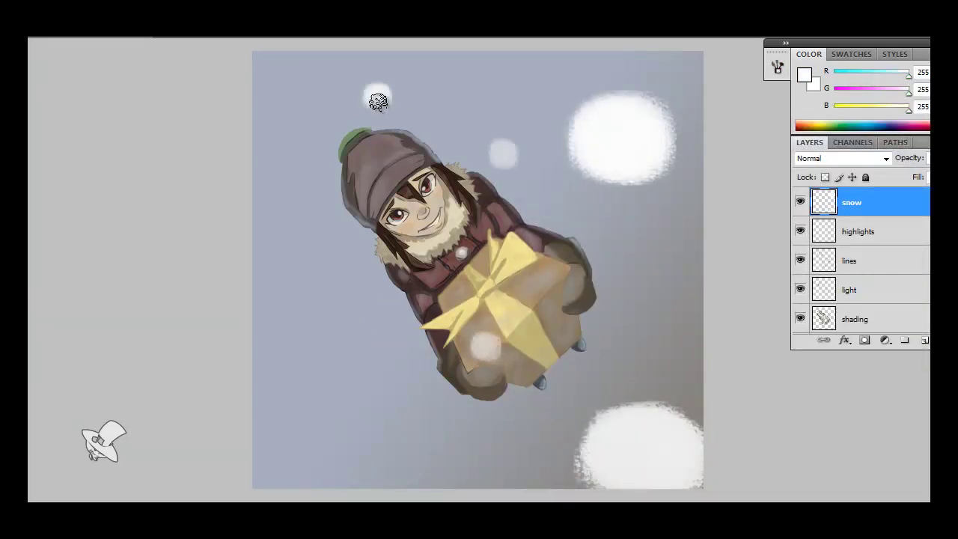
left_click(317, 144)
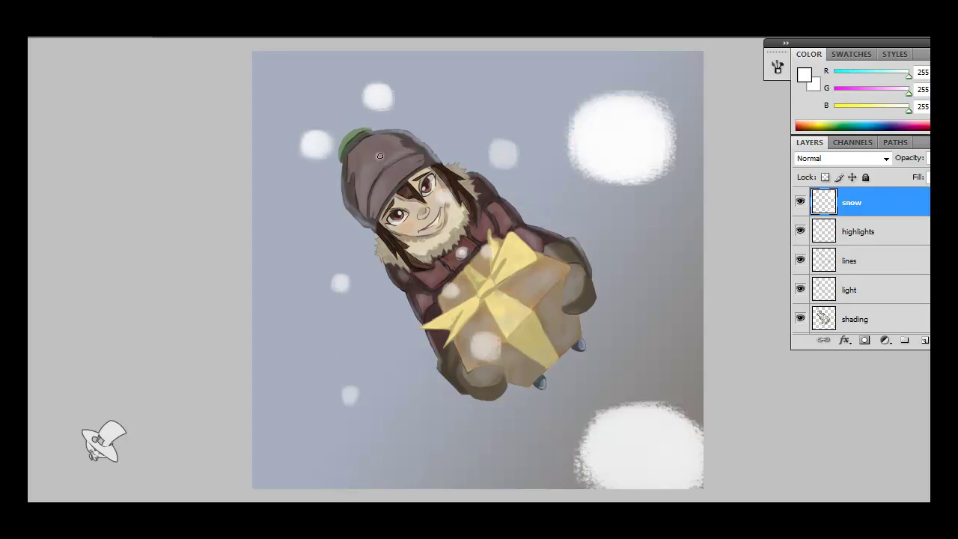
Add flakes at lower left, near the gift and on the right, undoing a stray streak
left_click(292, 357)
left_click(398, 307)
left_click(571, 222)
left_click(569, 379)
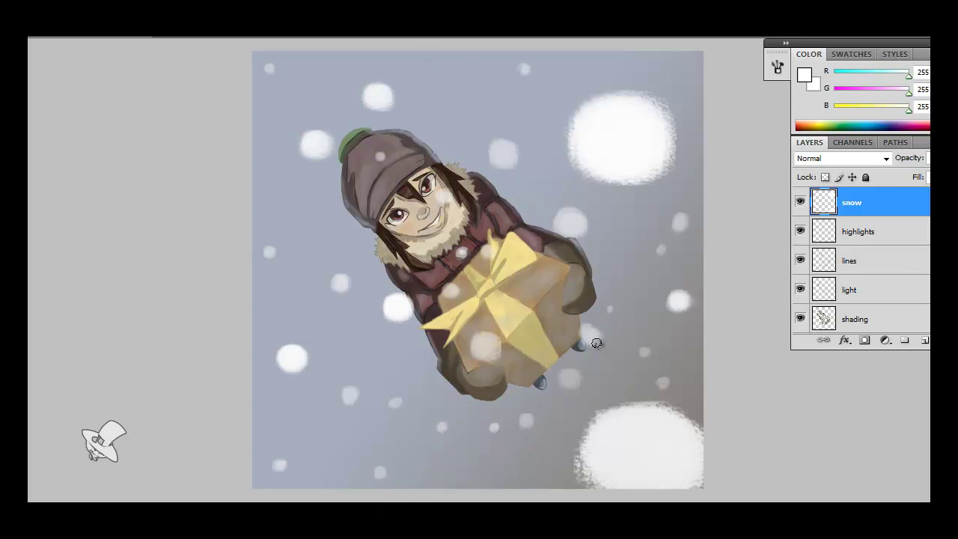
left_click_drag(597, 343, 507, 390)
key("ctrl+alt+z")
key("ctrl+alt+z")
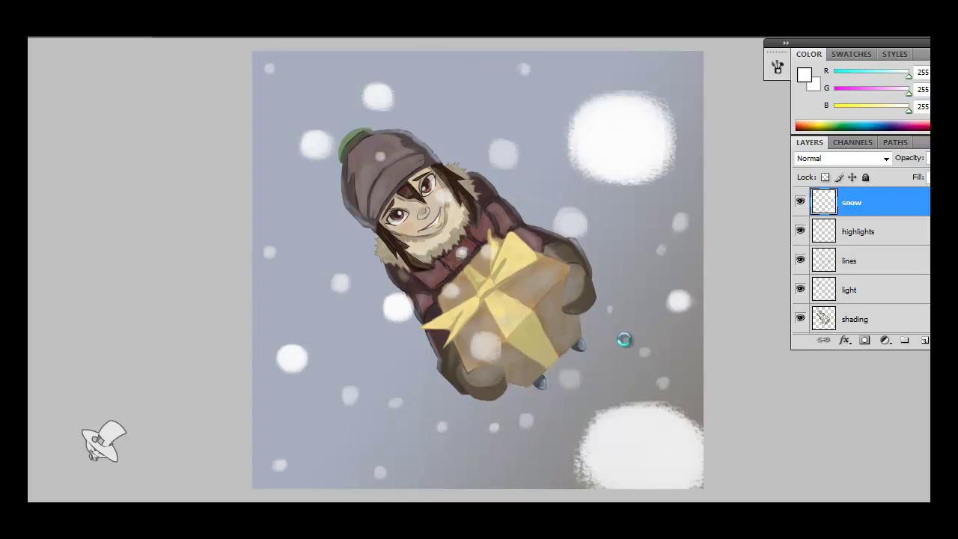